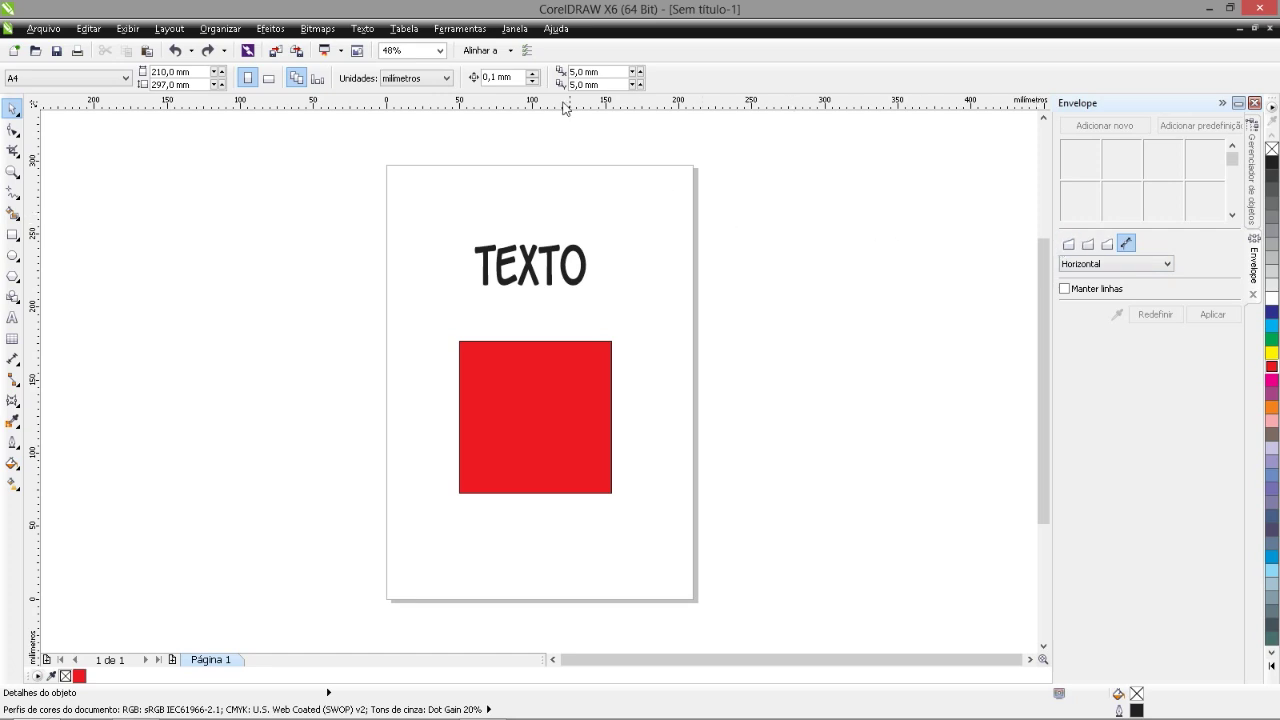
click(515, 28)
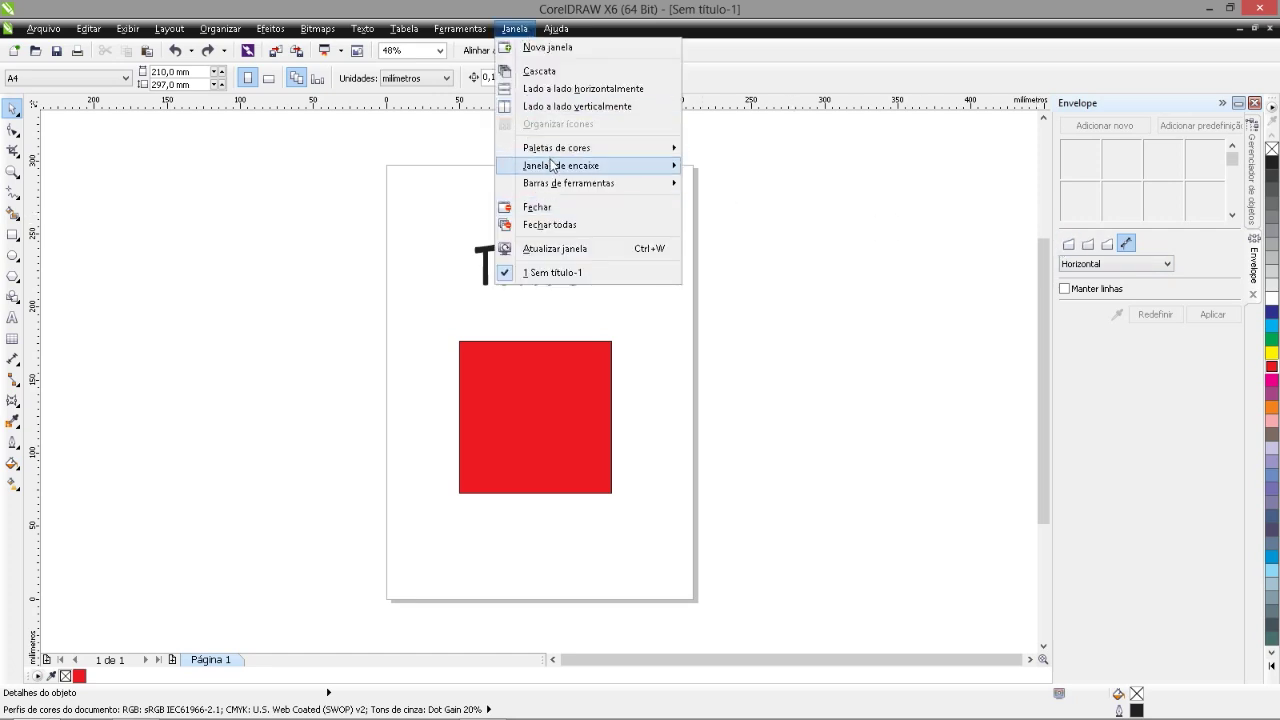
mouse_move(554, 165)
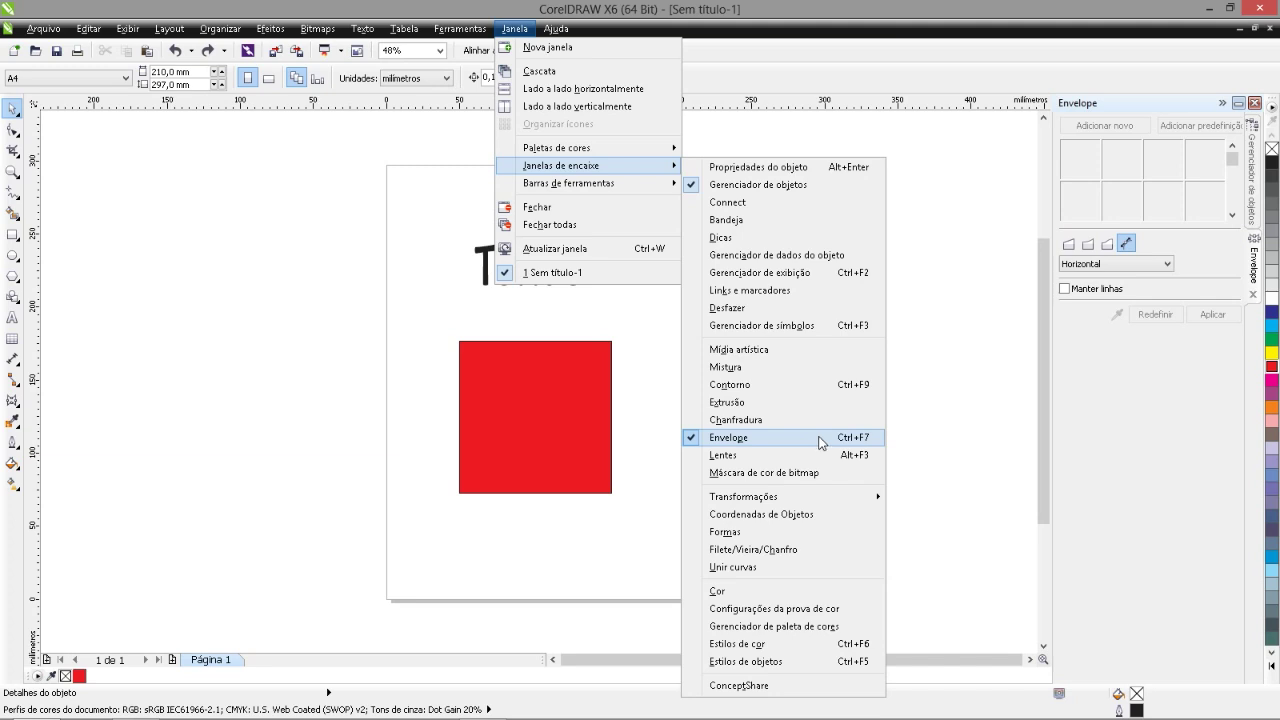
click(963, 455)
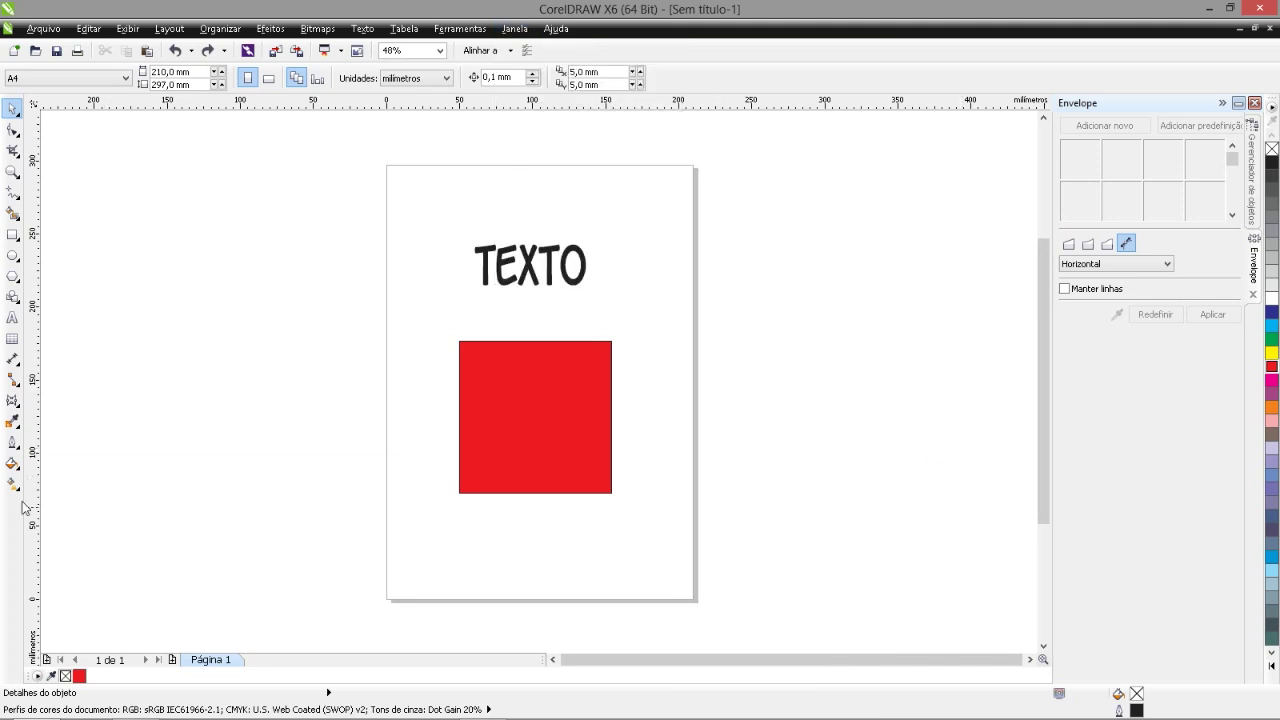
- Edit the red square with the Envelope tool, pulling its left middle node outward to bulge that edge
click(10, 401)
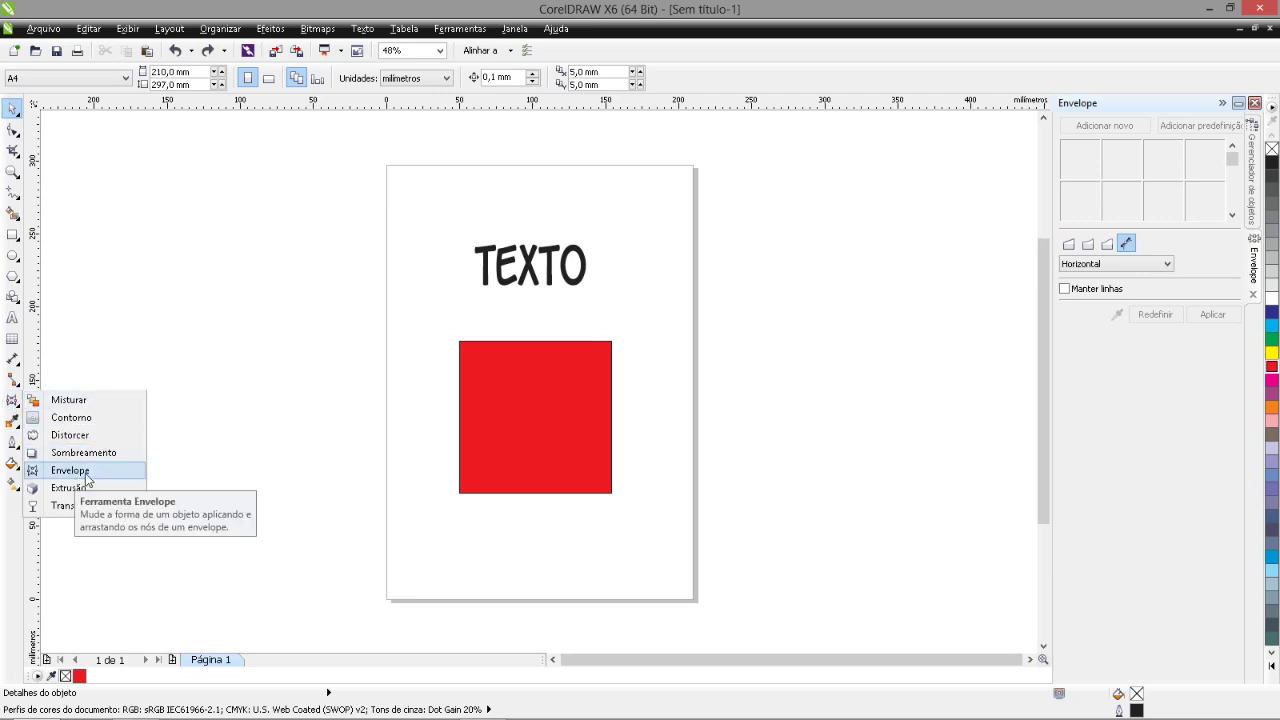
click(70, 470)
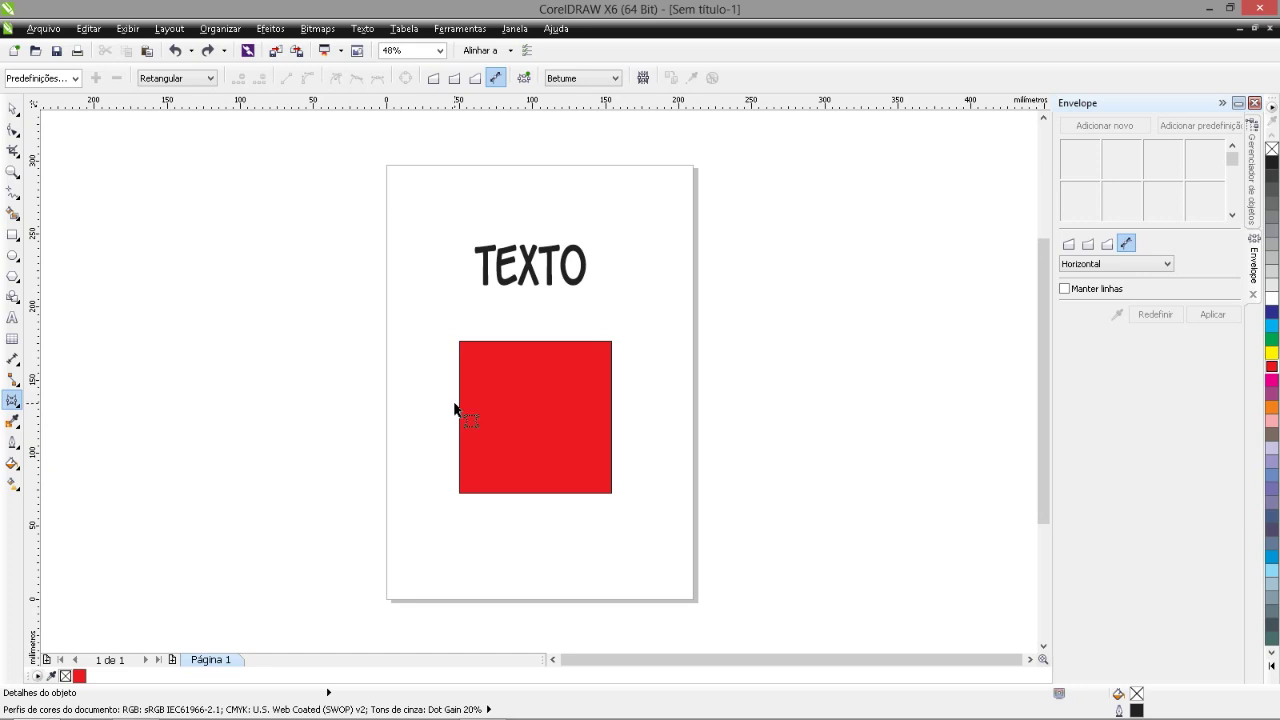
click(523, 397)
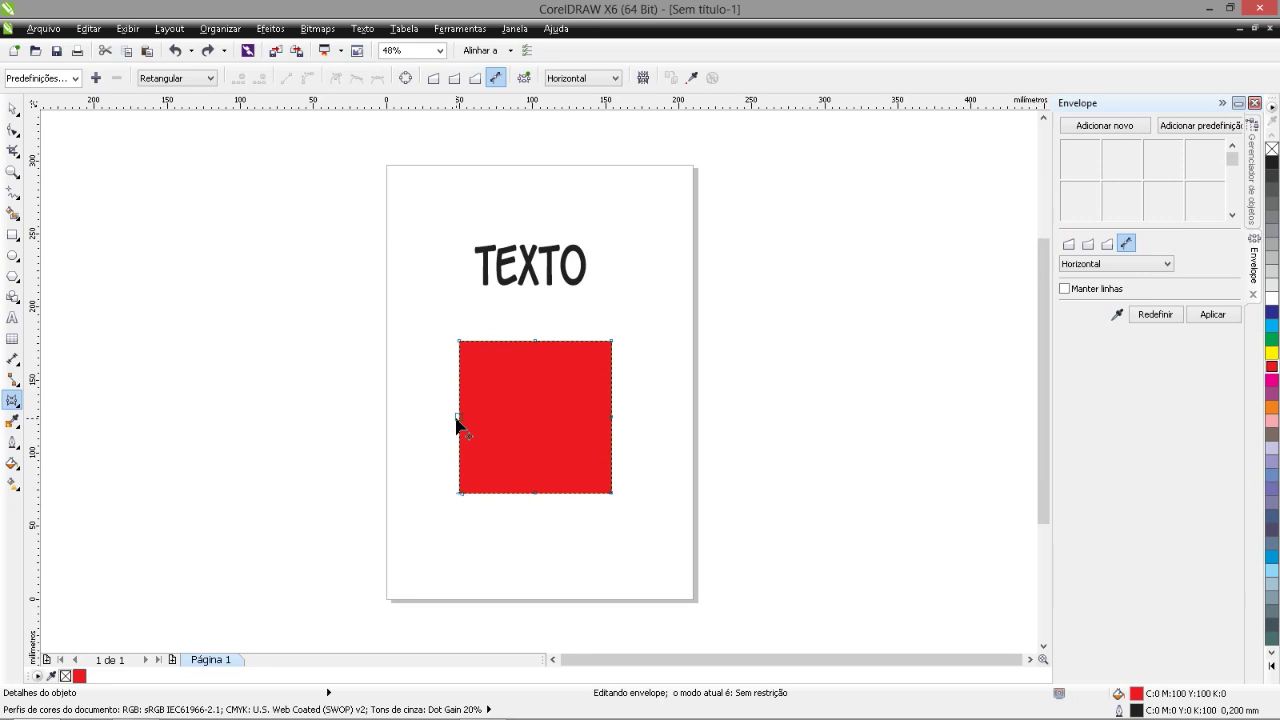
drag(460, 416, 400, 420)
key(F2)
drag(369, 317, 547, 549)
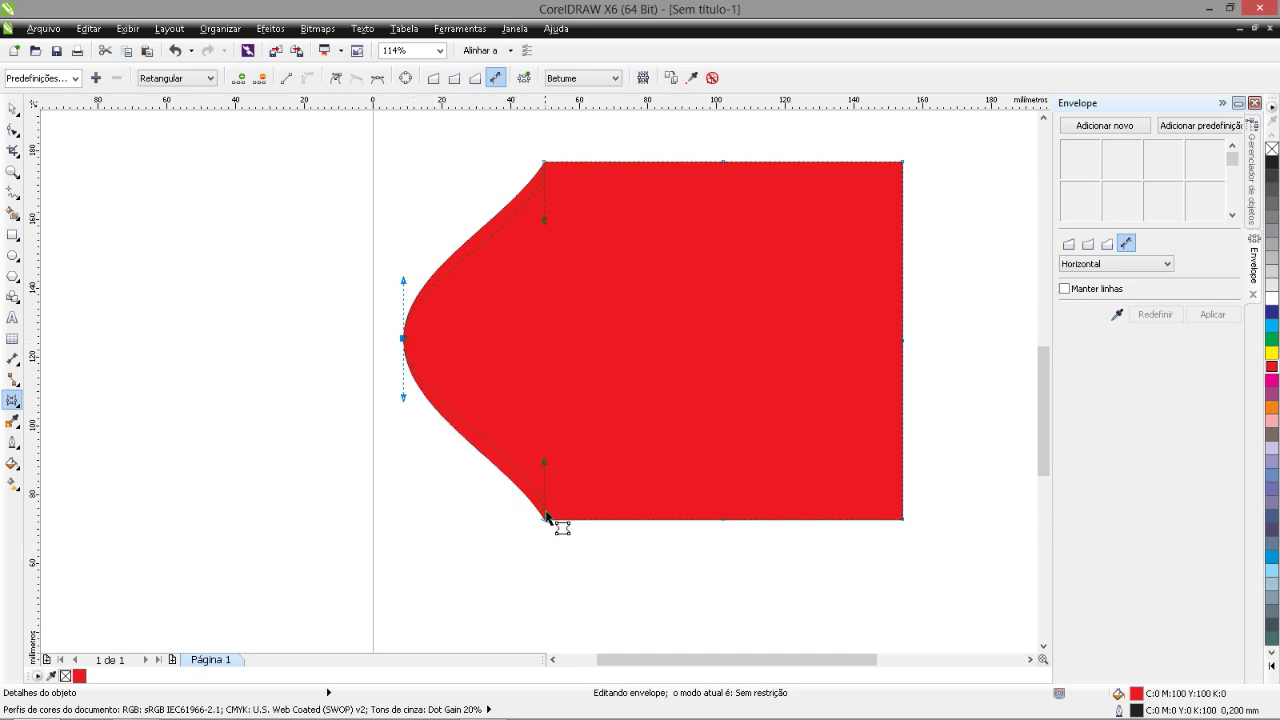
- Distort the square's left edge using the lower-left node's handle and the middle node, and clear the envelope
drag(544, 463, 887, 208)
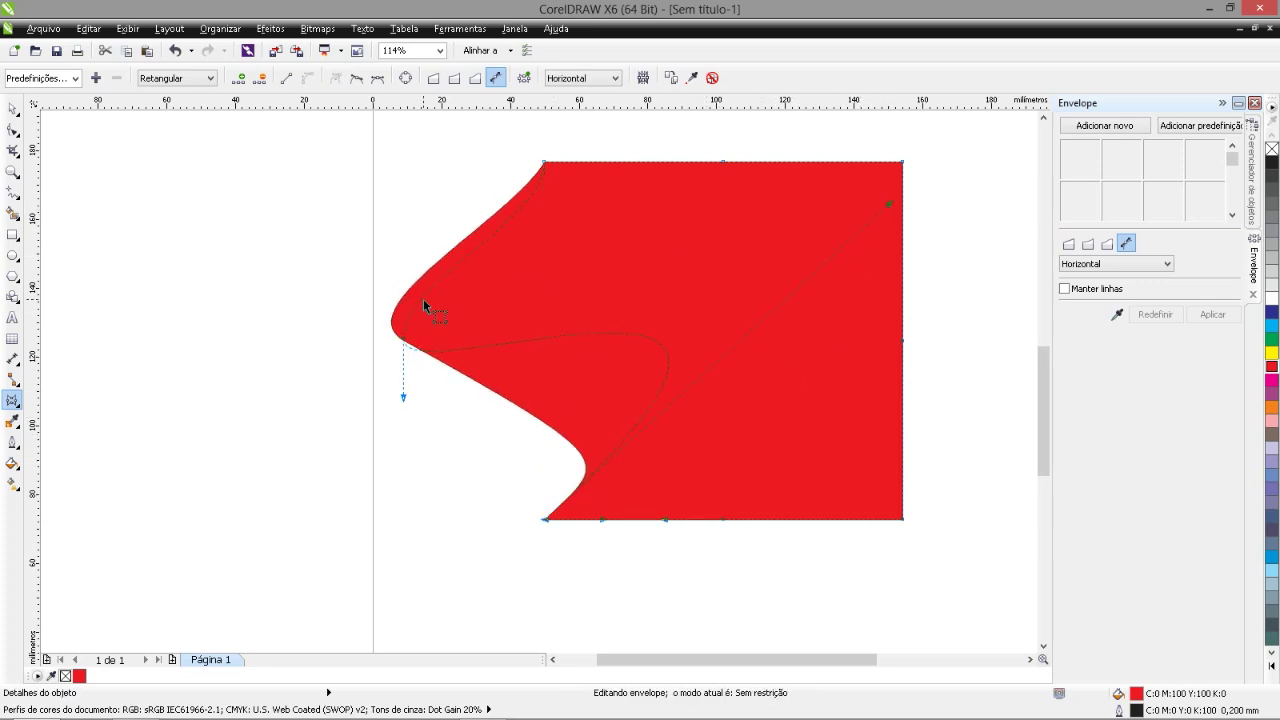
drag(403, 343, 375, 424)
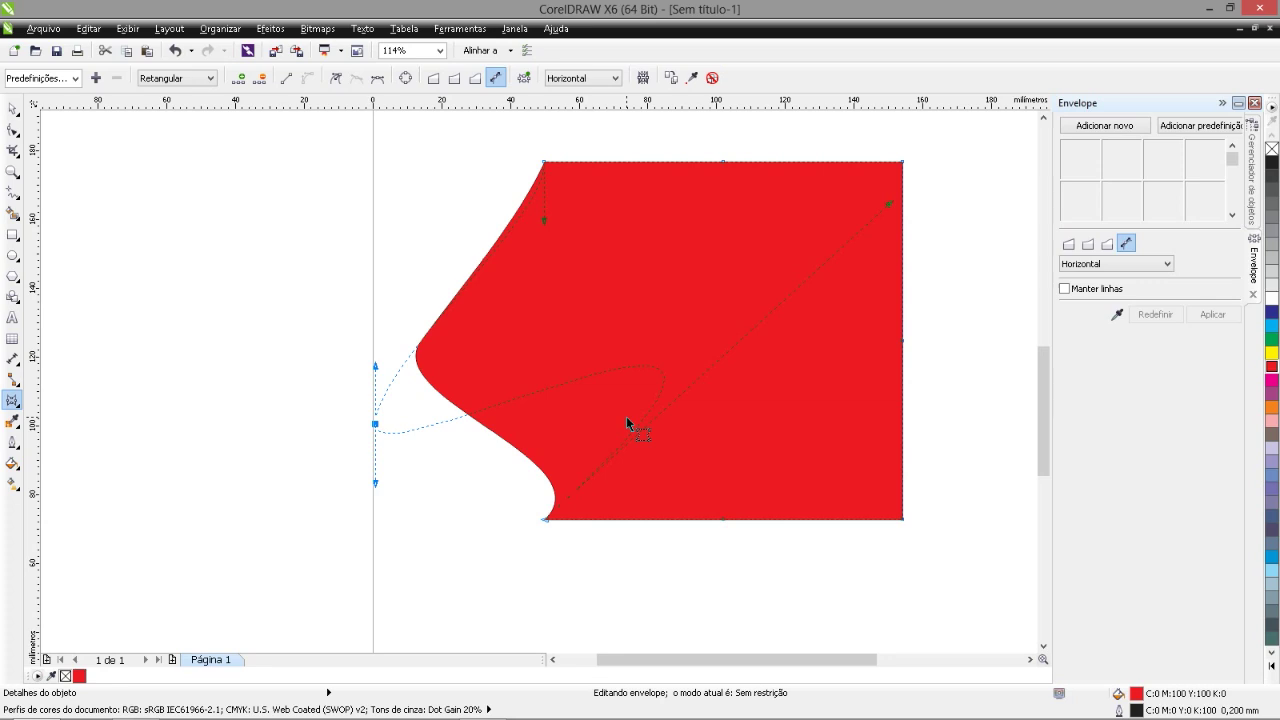
click(712, 78)
- Try the Circular envelope preset on the TEXTO text and clear the envelope
drag(186, 137, 835, 239)
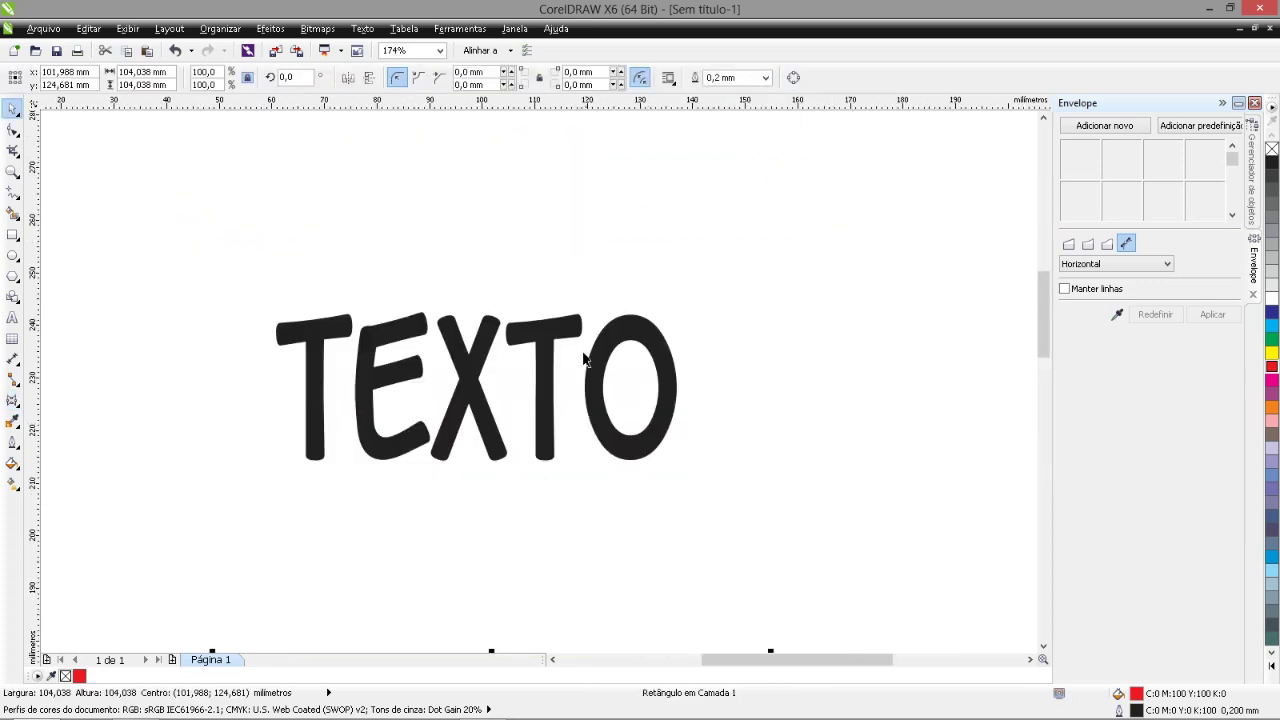
click(546, 368)
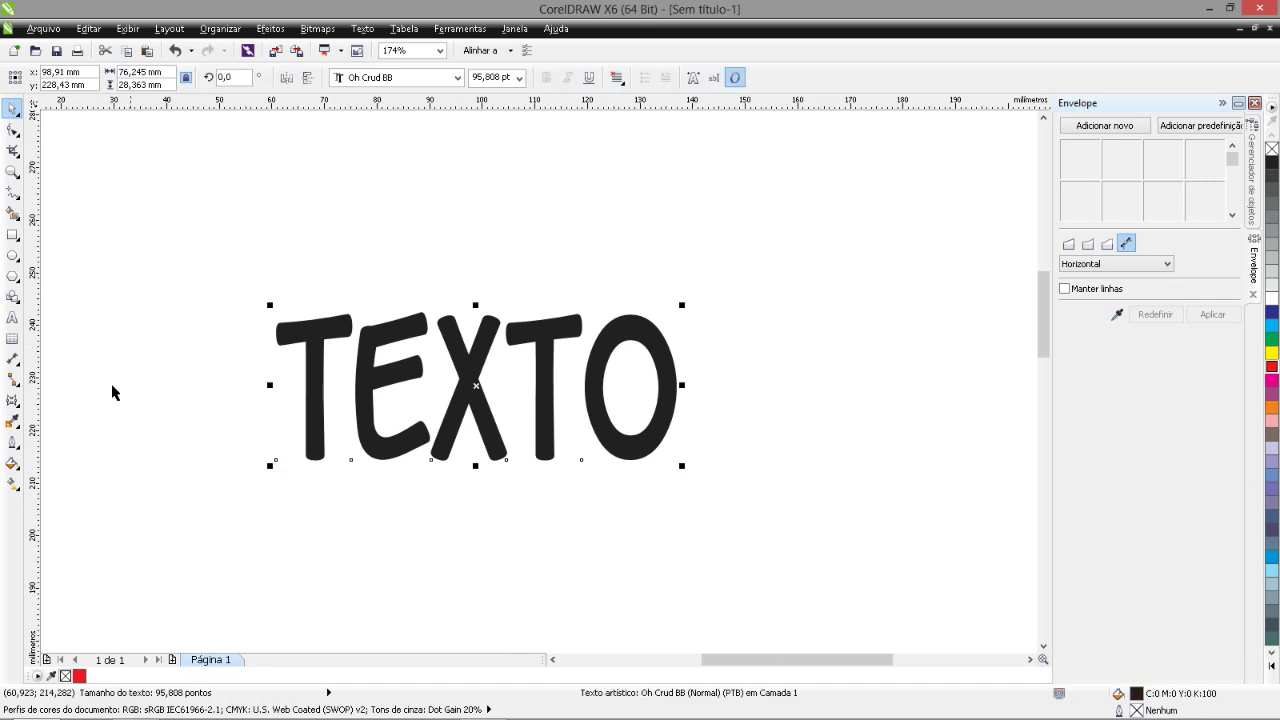
click(13, 400)
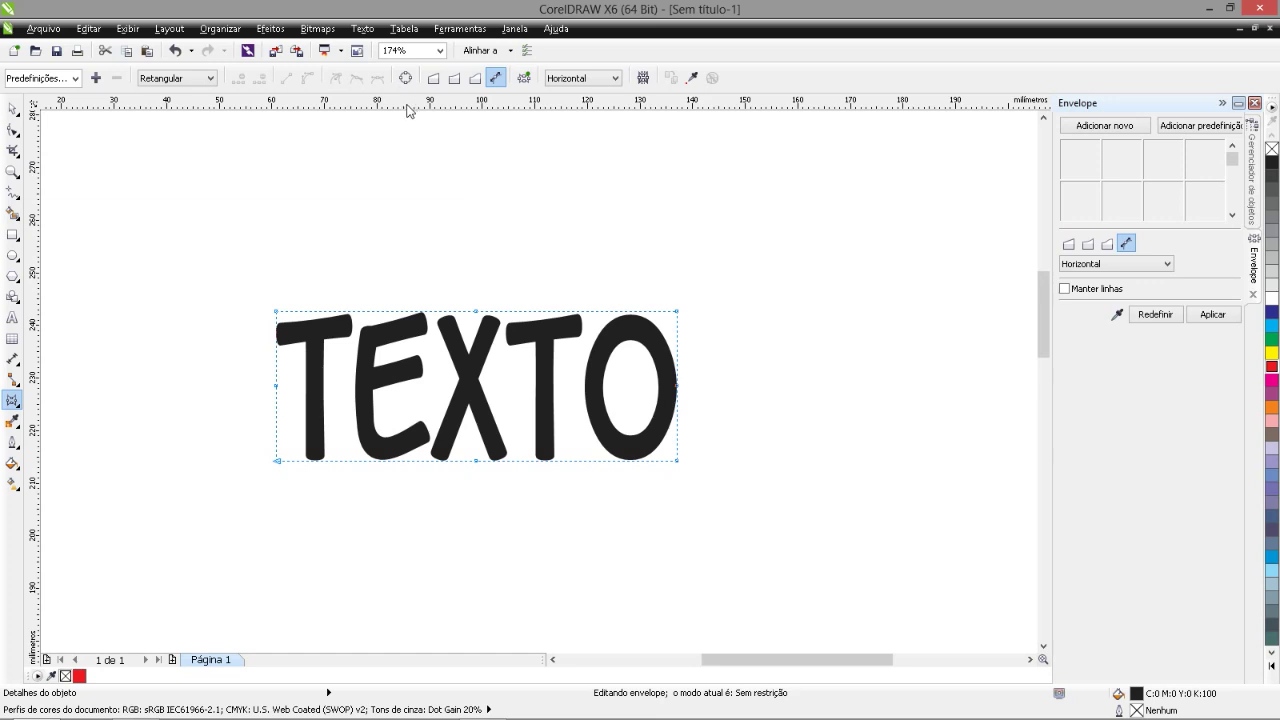
click(75, 78)
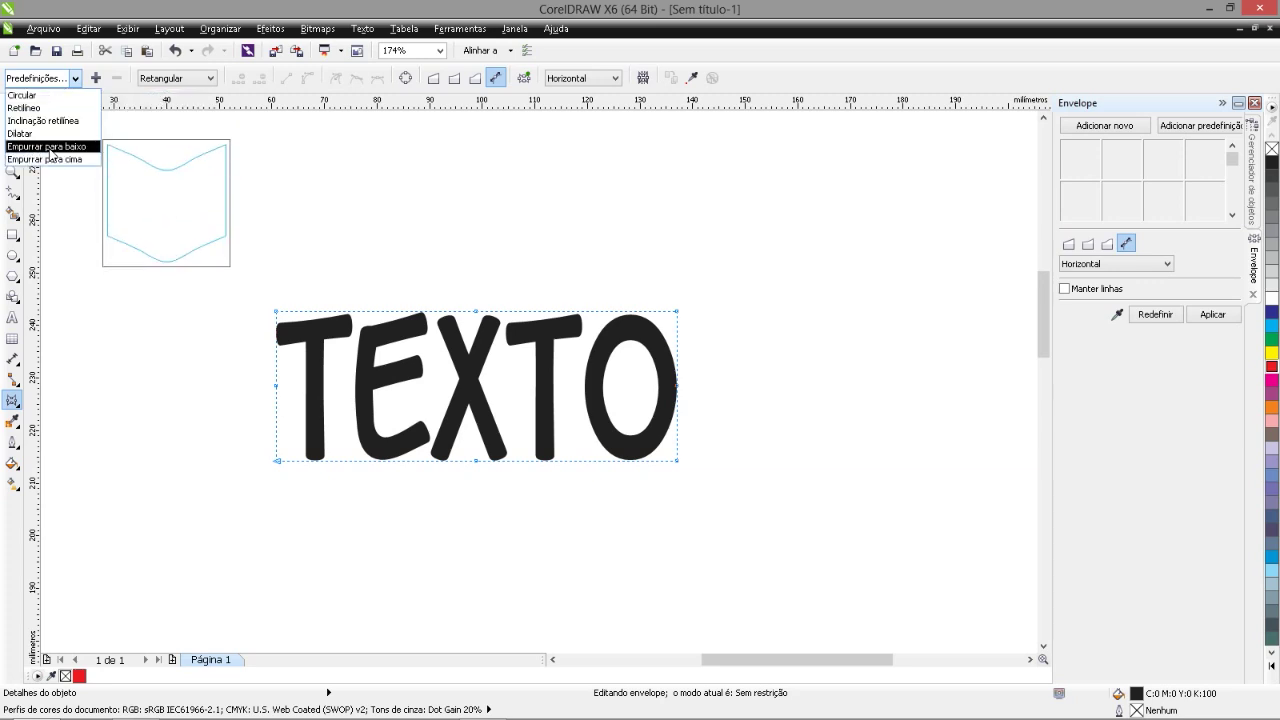
click(48, 97)
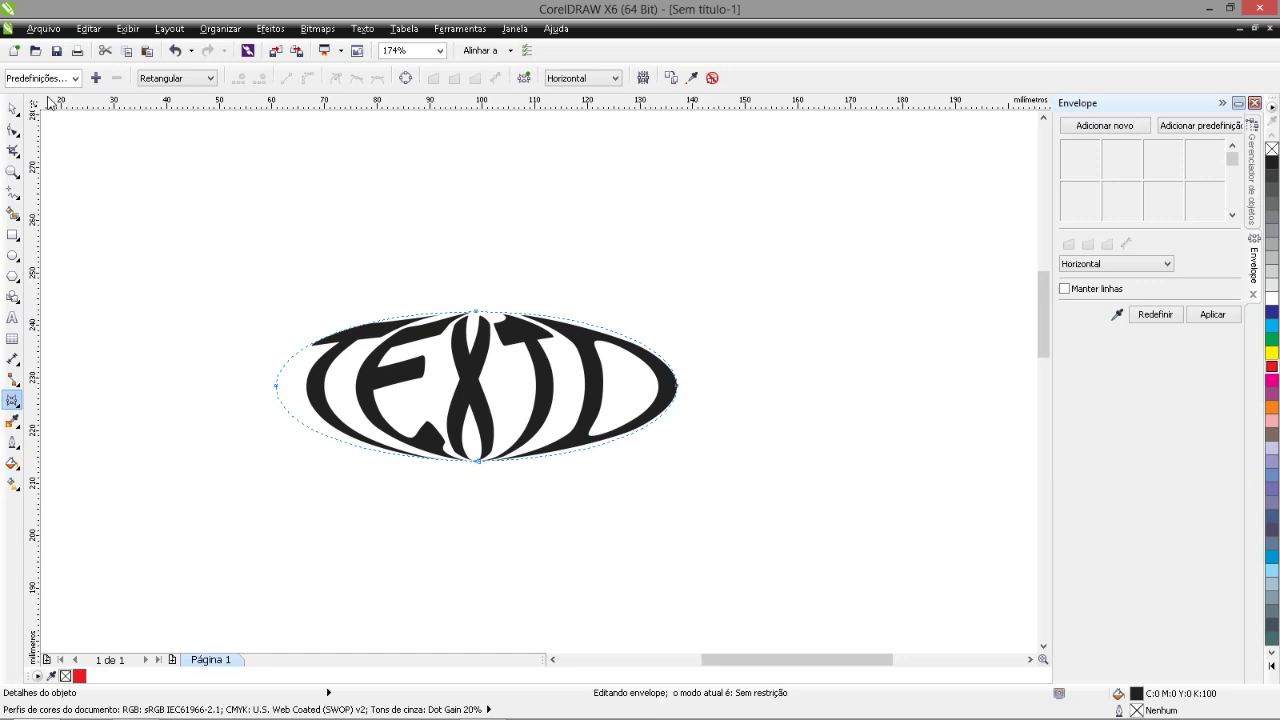
click(712, 77)
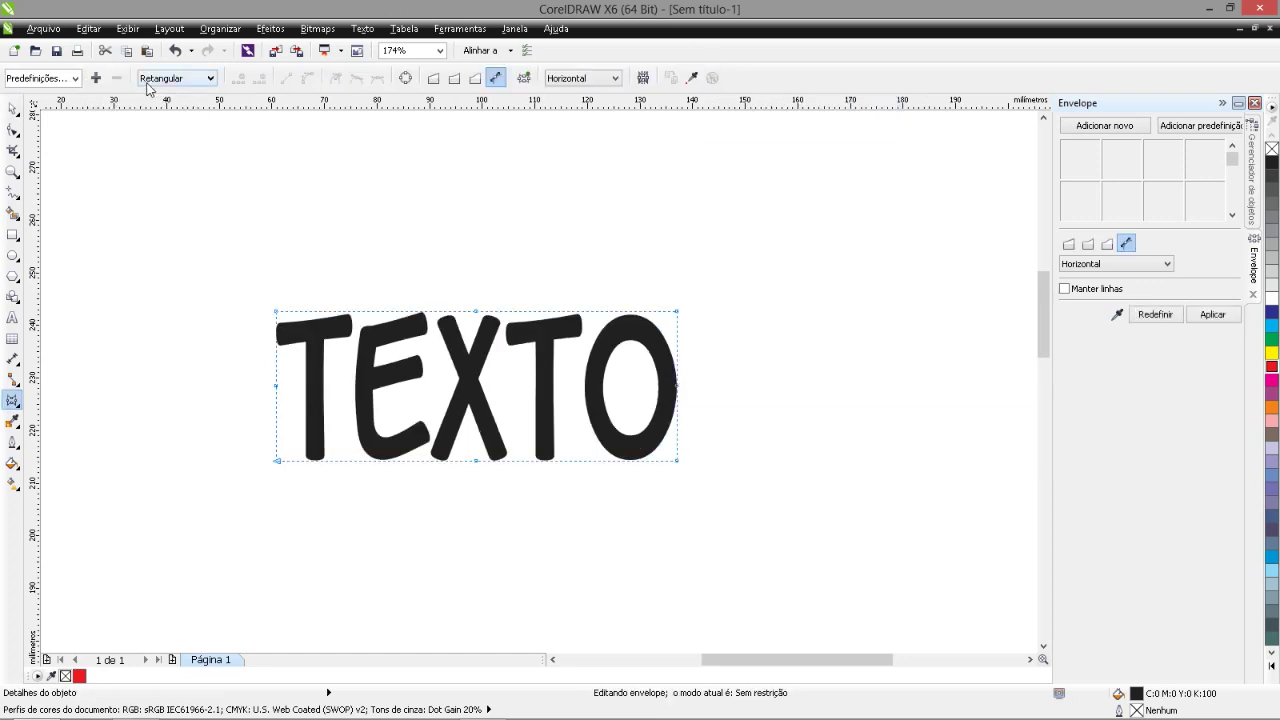
- Try the Mão livre selection mode and select the upper-left envelope node of the text
click(148, 80)
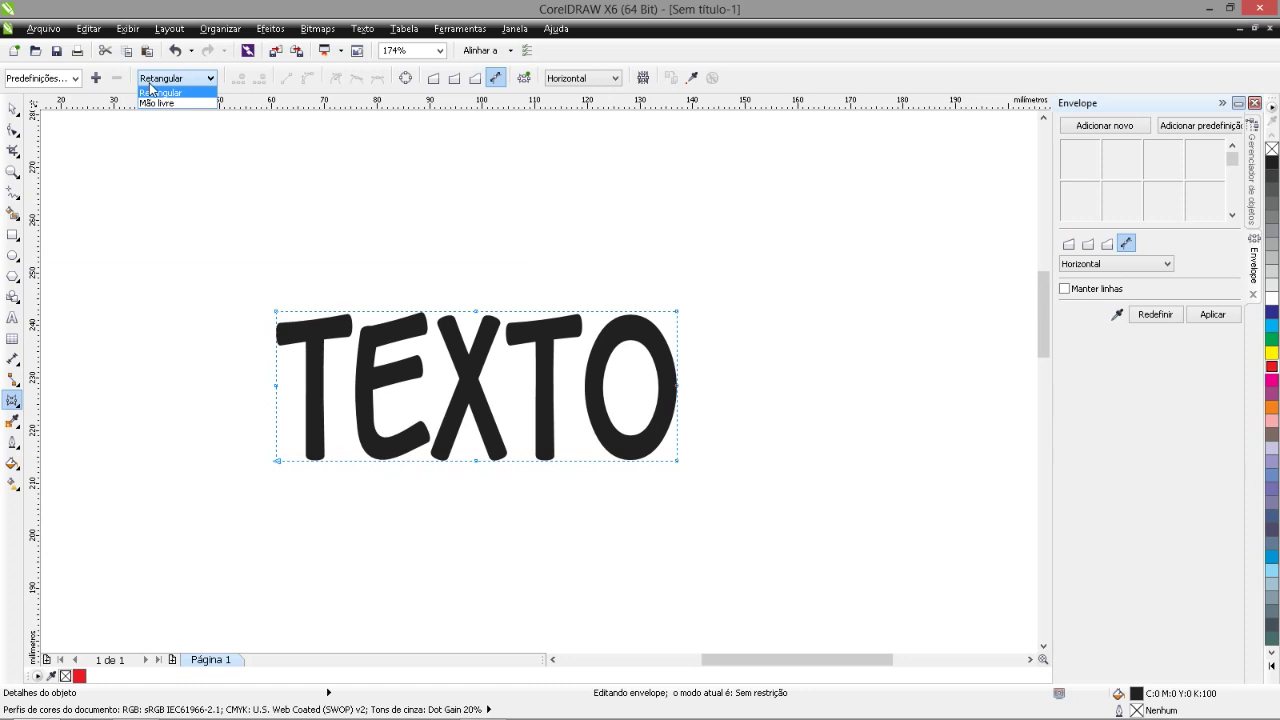
click(158, 103)
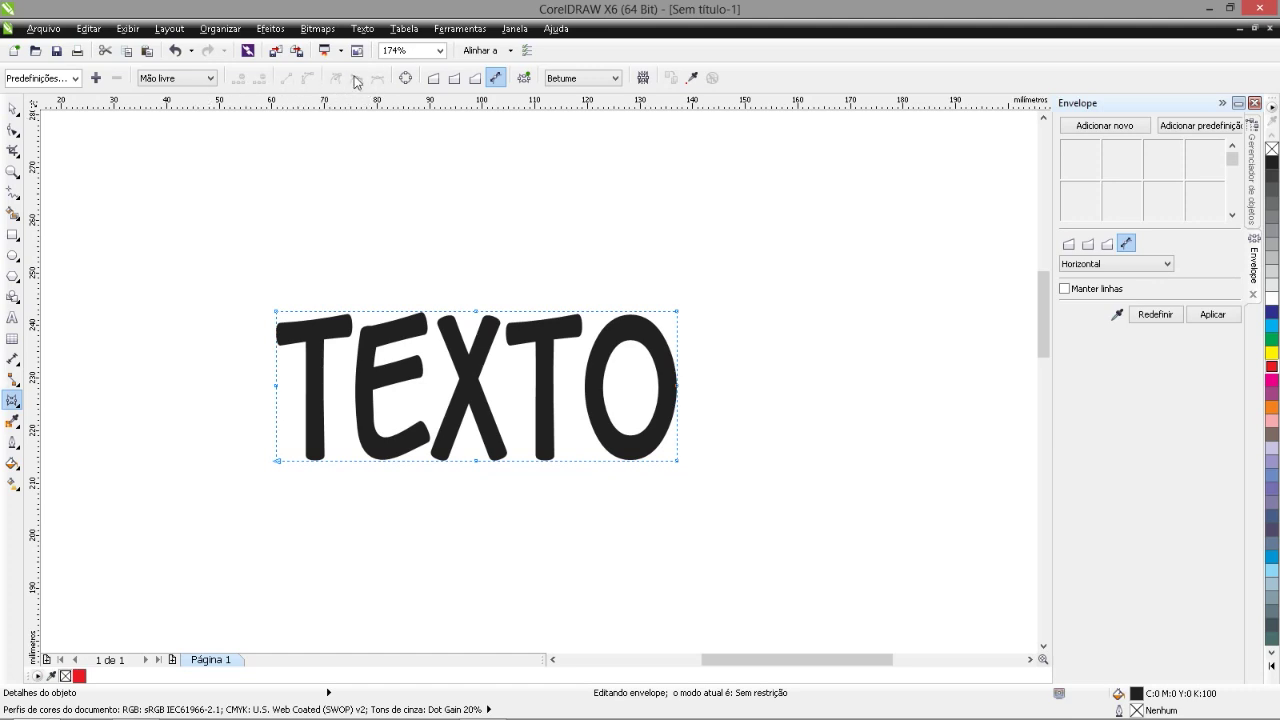
drag(245, 292, 305, 340)
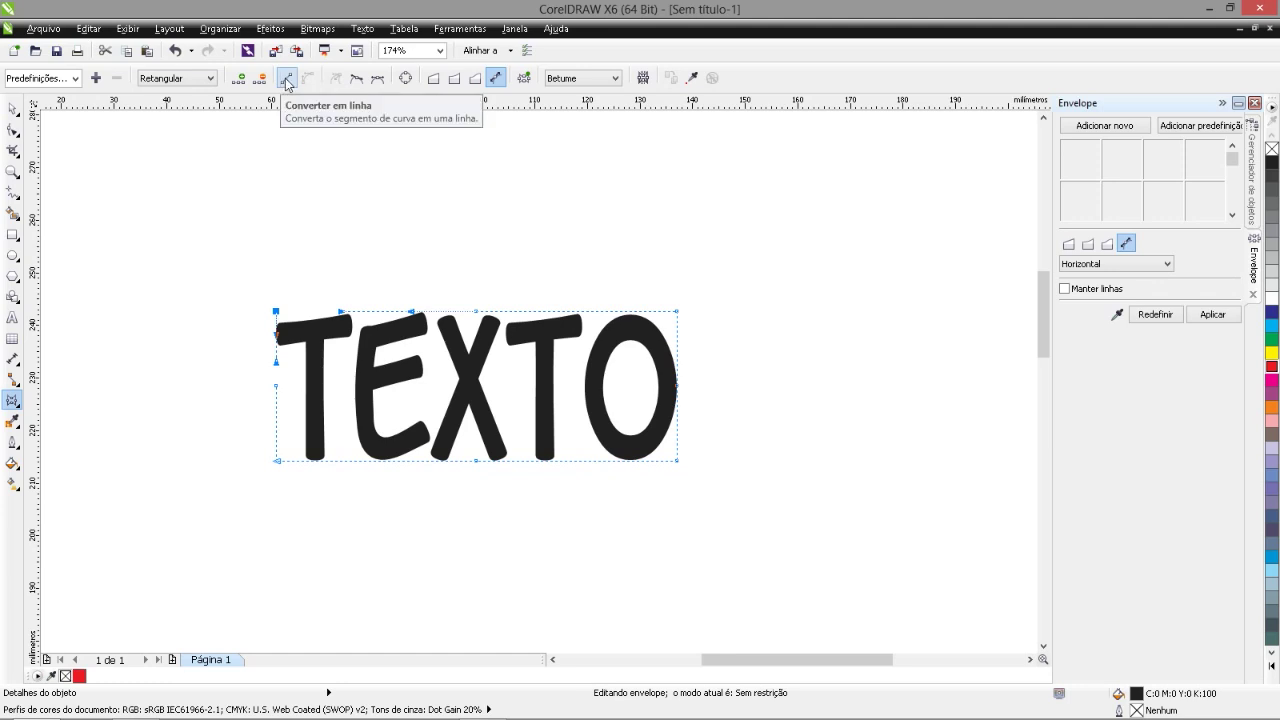
- Try converting the selected node's segment to a line and back to a curve, and undo the handle adjustment
click(287, 82)
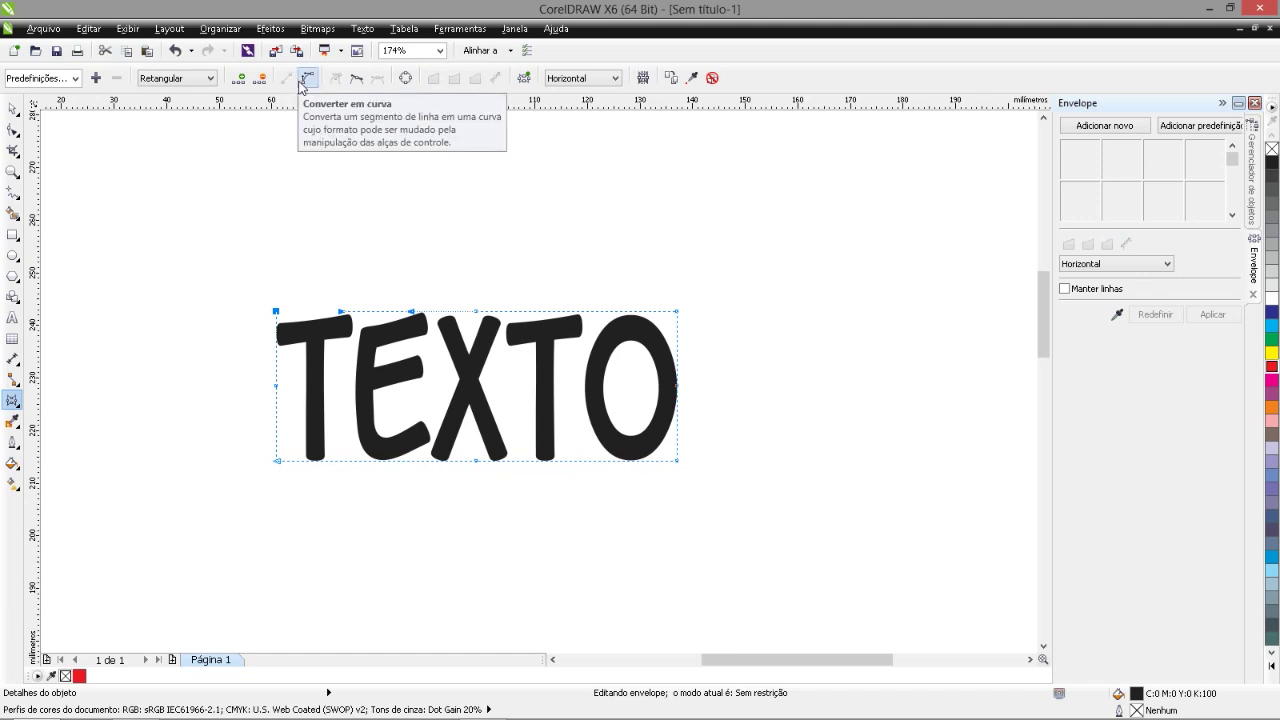
click(302, 81)
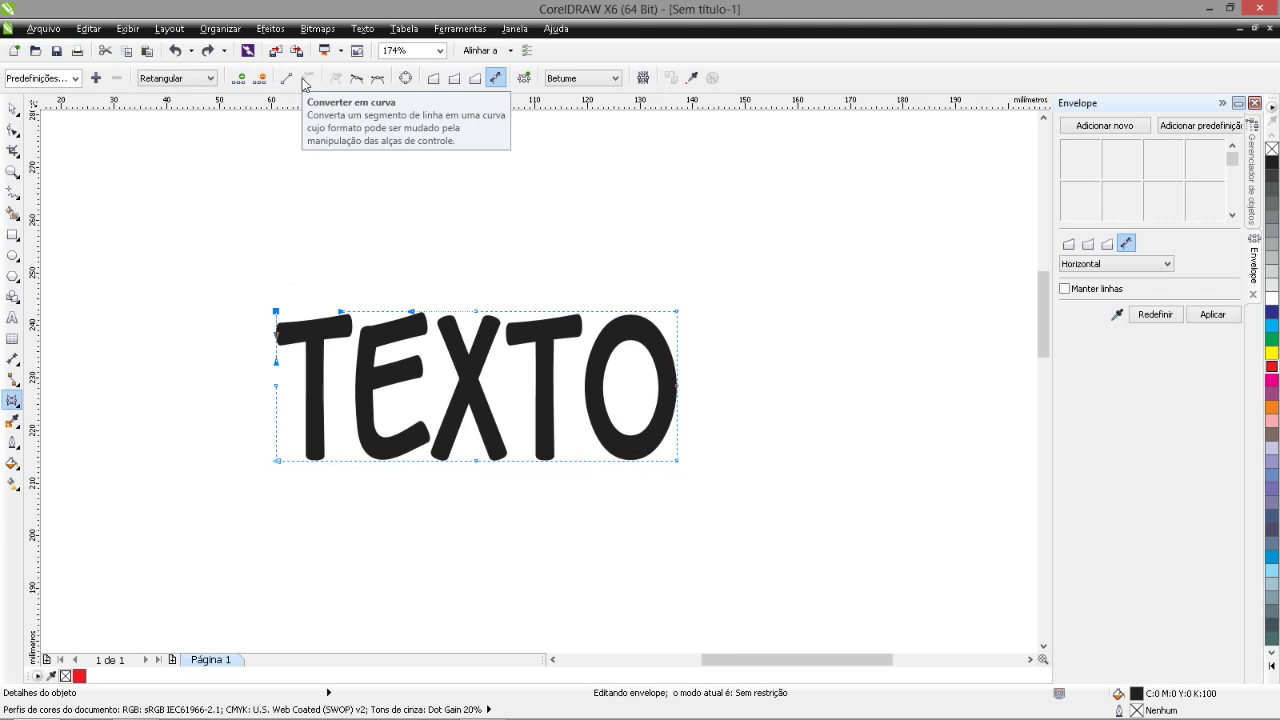
drag(277, 337, 228, 307)
key(ctrl+z)
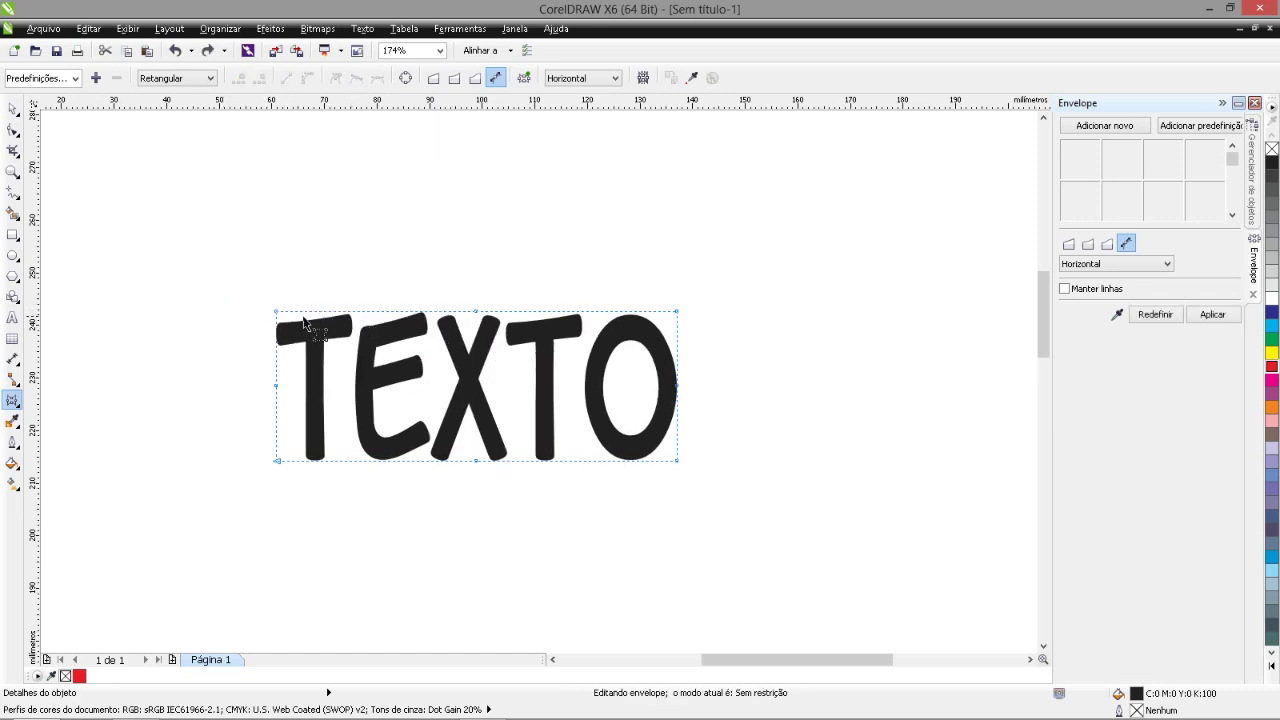
- Distort the text from its upper-left envelope node using smooth and symmetrical node types, and clear the envelope
click(277, 312)
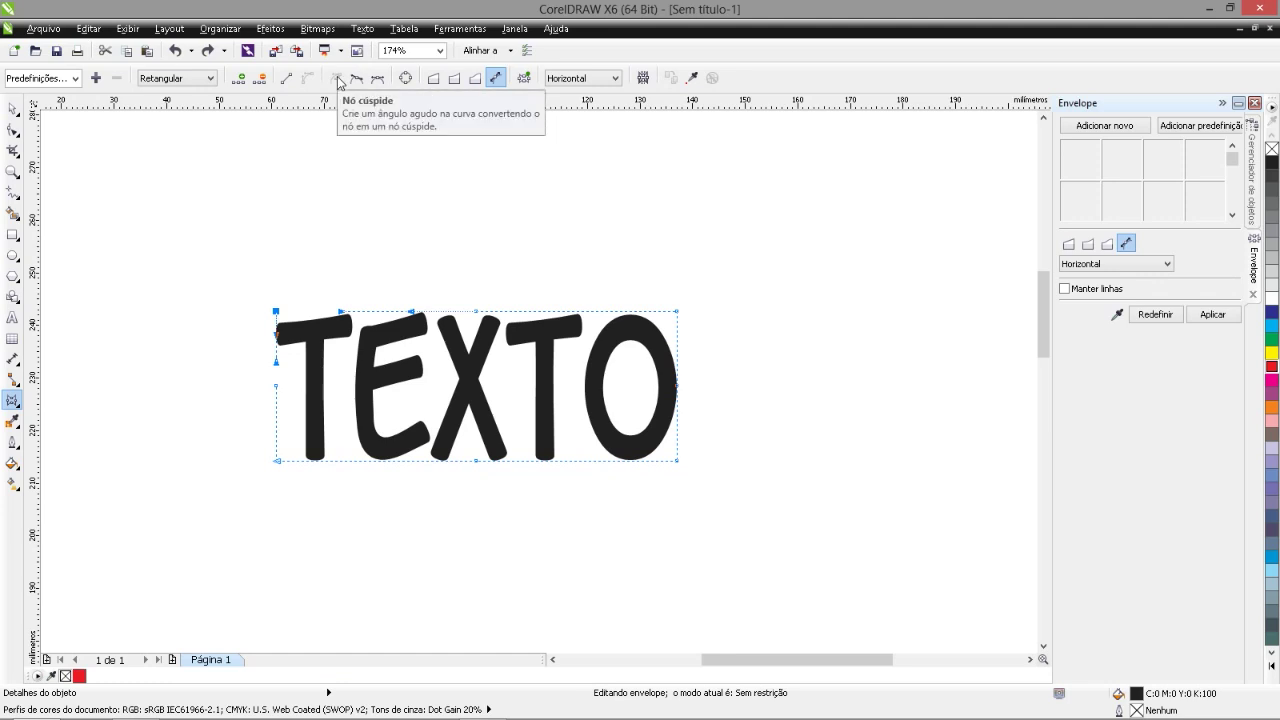
drag(342, 312, 344, 290)
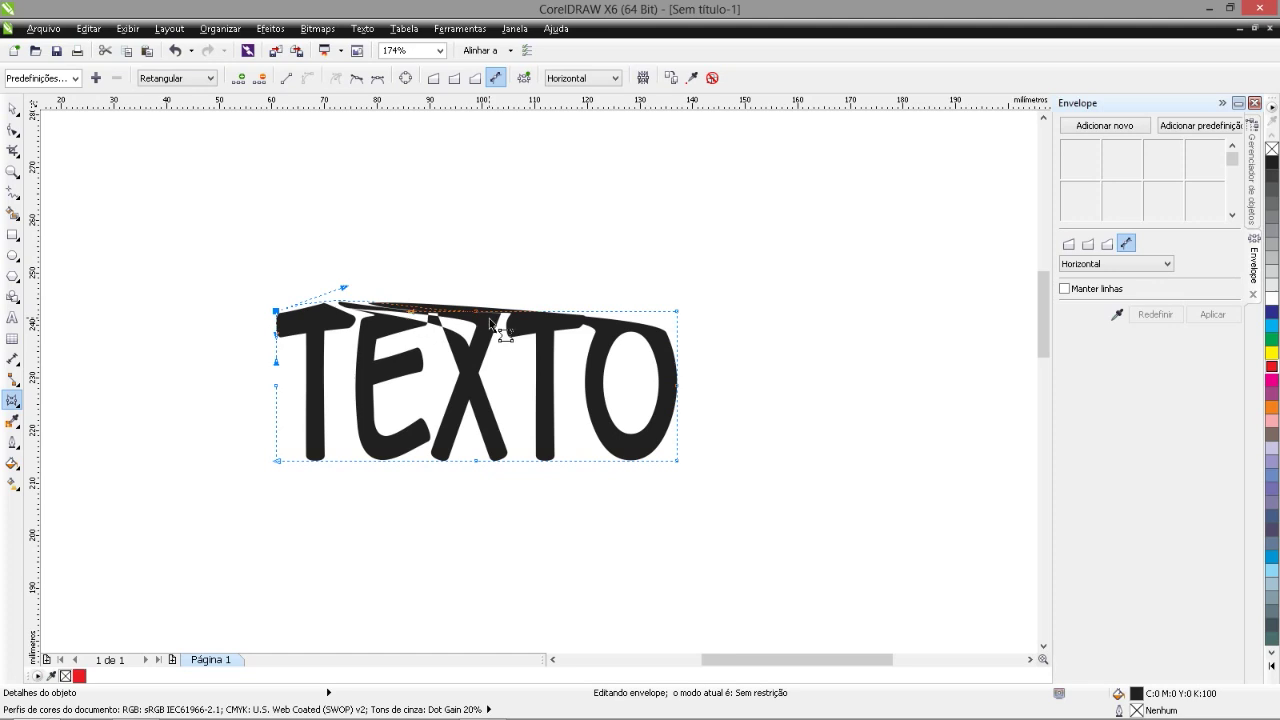
click(353, 79)
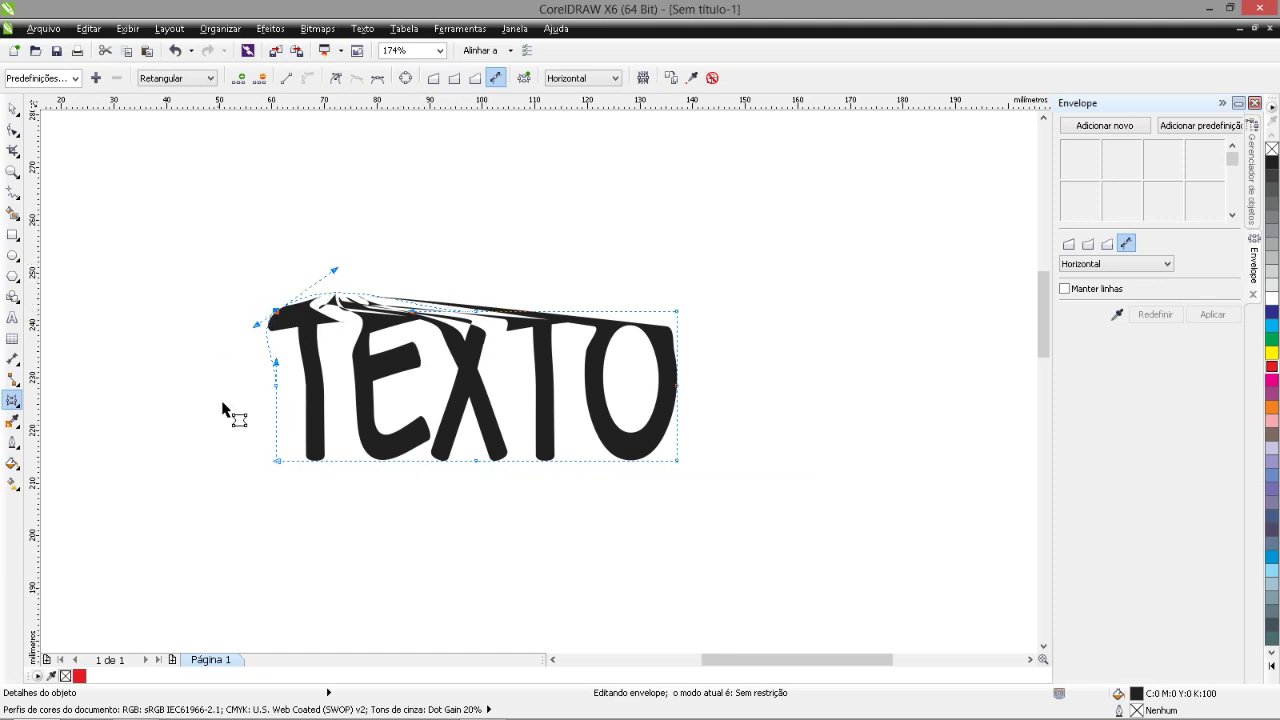
click(380, 80)
drag(272, 320, 304, 280)
click(712, 78)
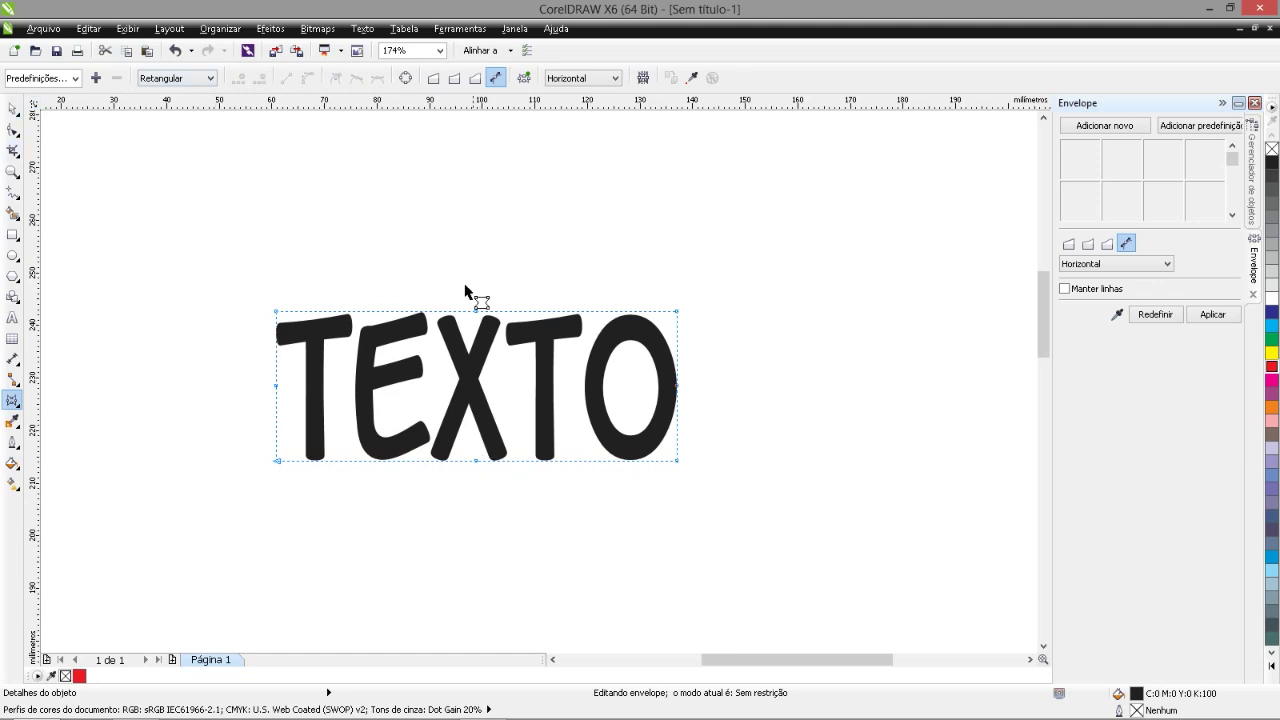
- Try the straight-line envelope mode by raising the text's upper corners and stretching the upper-right one outward, and undo the distortion
click(434, 80)
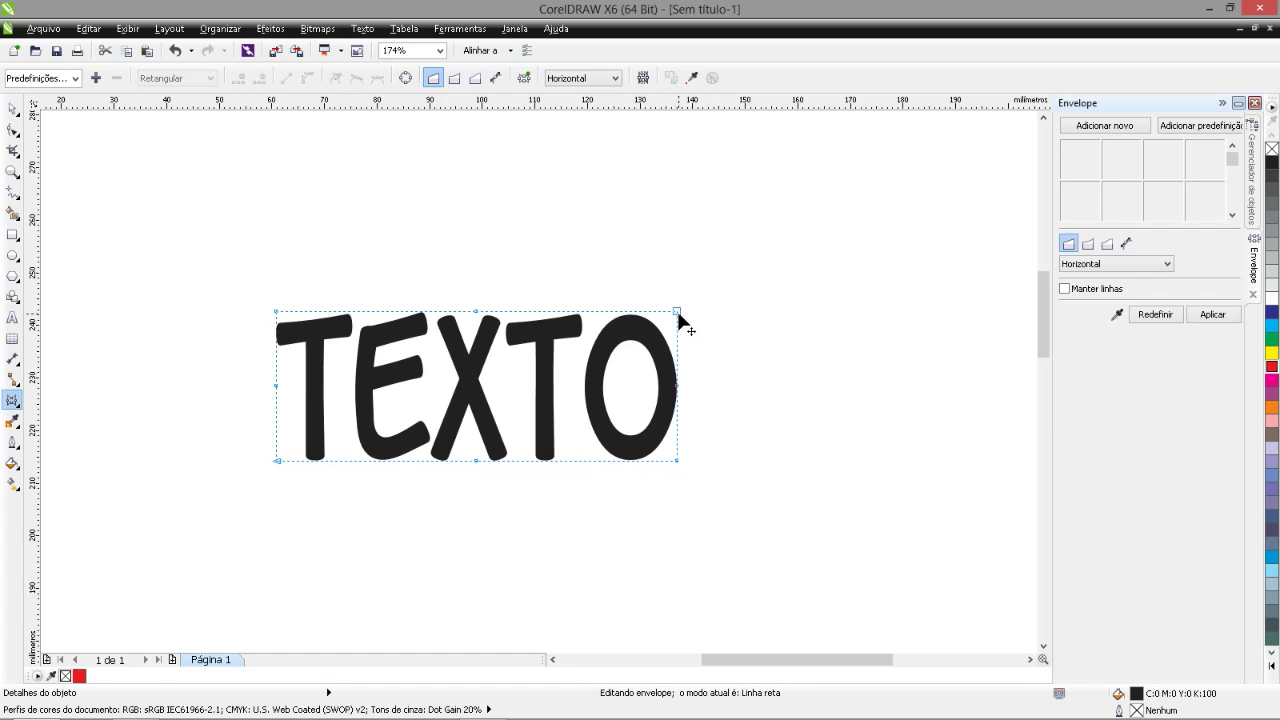
drag(678, 314, 676, 243)
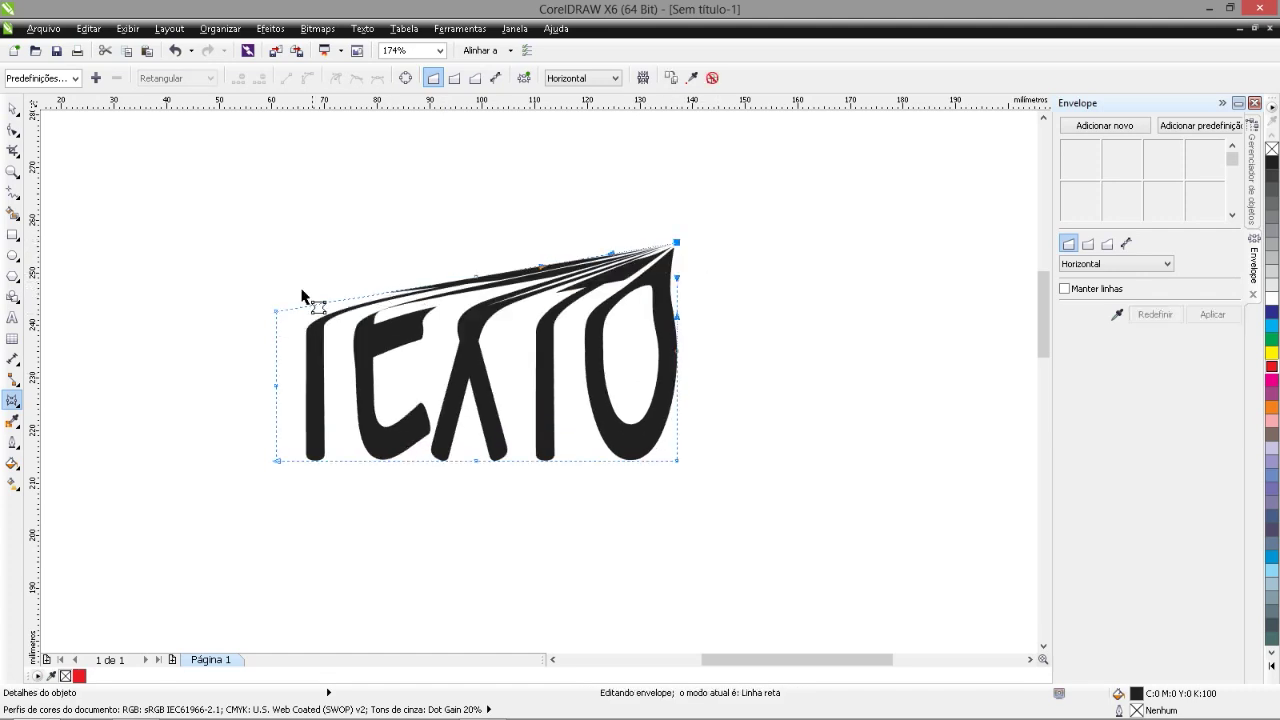
drag(678, 255, 814, 242)
drag(277, 312, 279, 264)
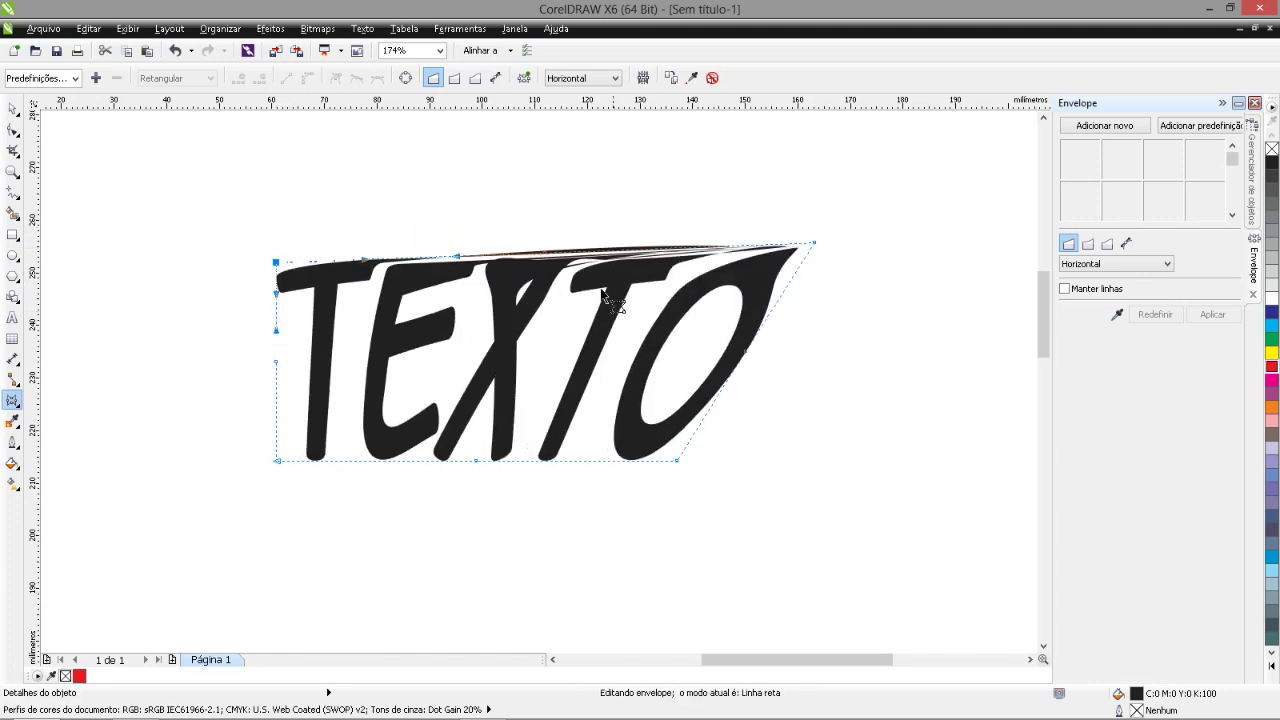
key(ctrl+z)
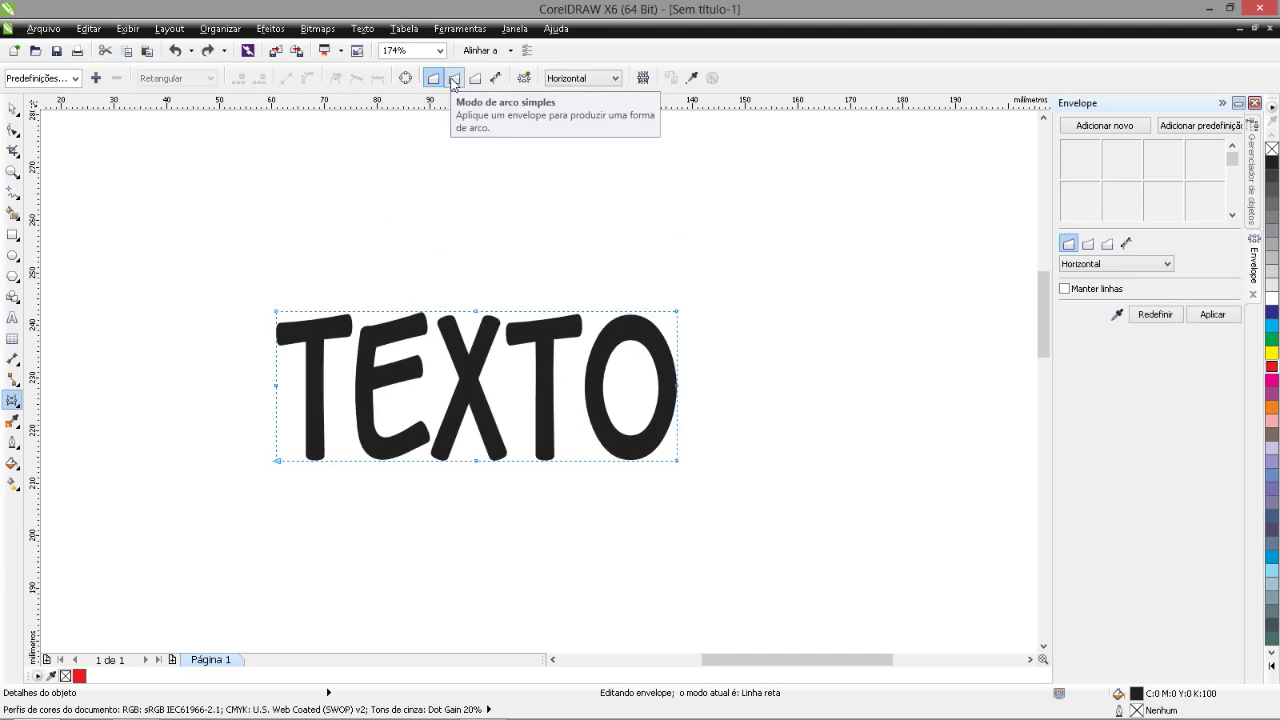
- Try the single-arc envelope mode by raising the text's upper-left corner, and undo the distortion
click(453, 79)
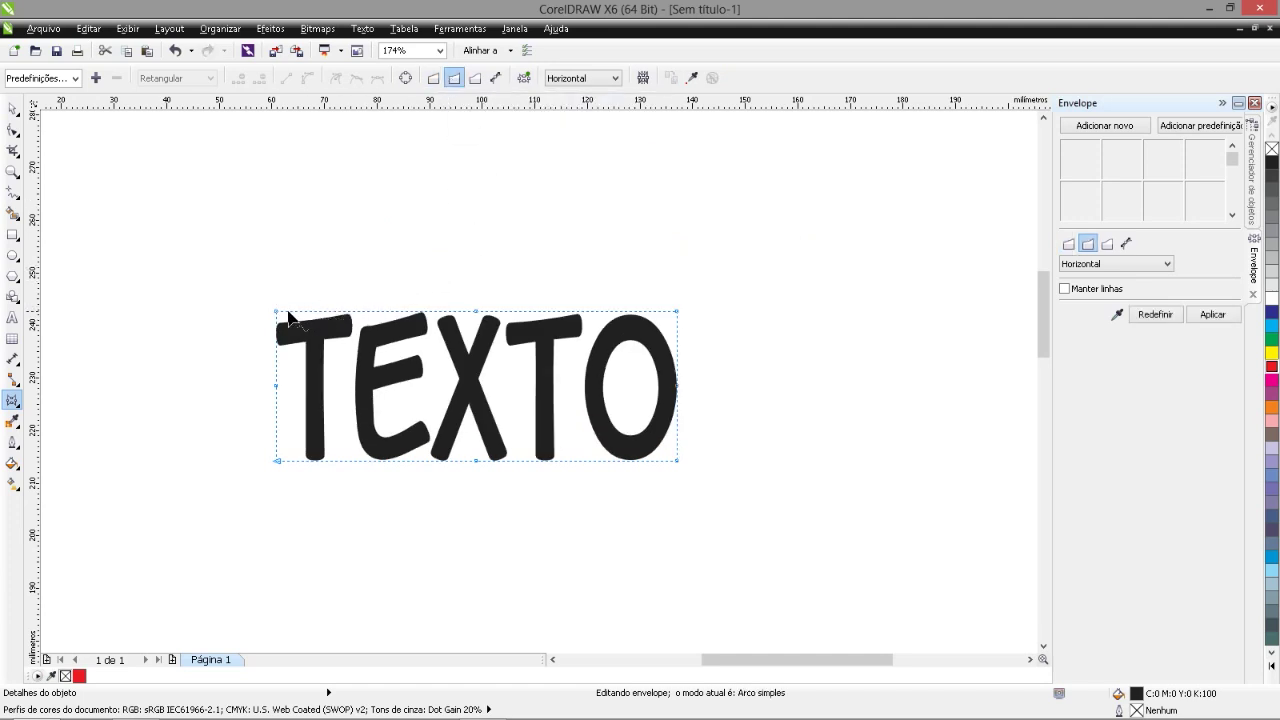
drag(276, 313, 276, 201)
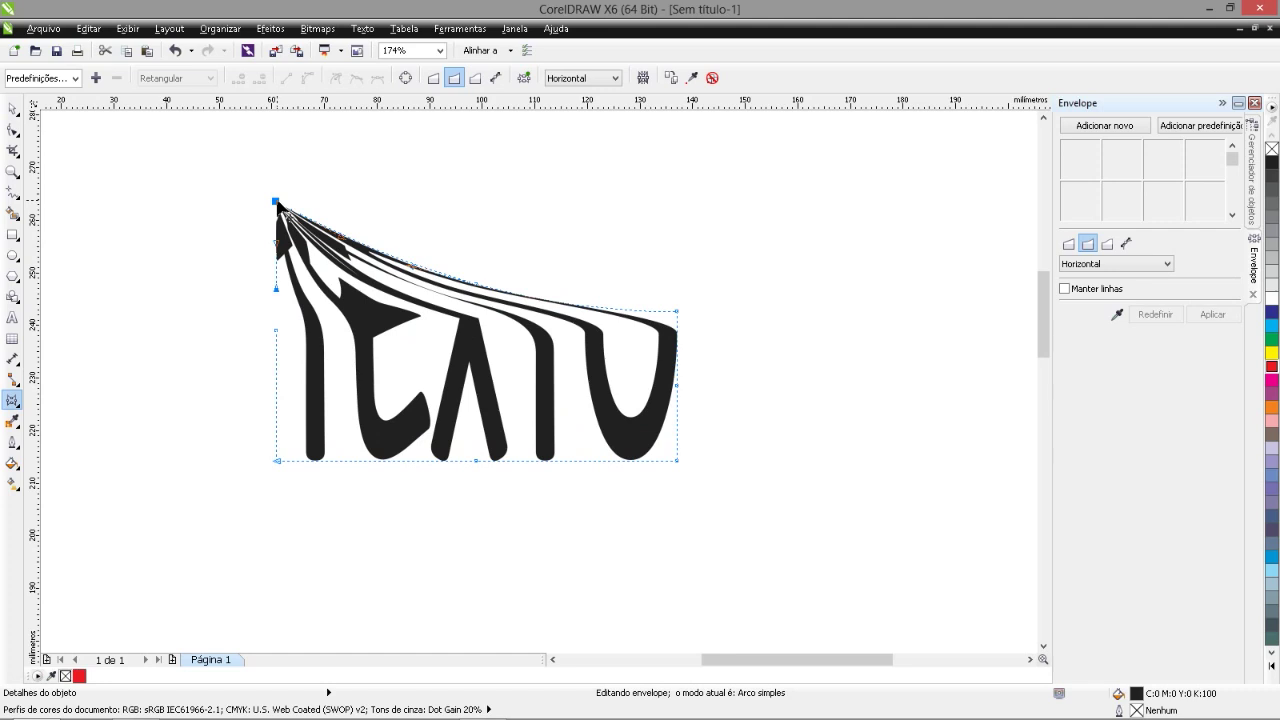
key(ctrl+z)
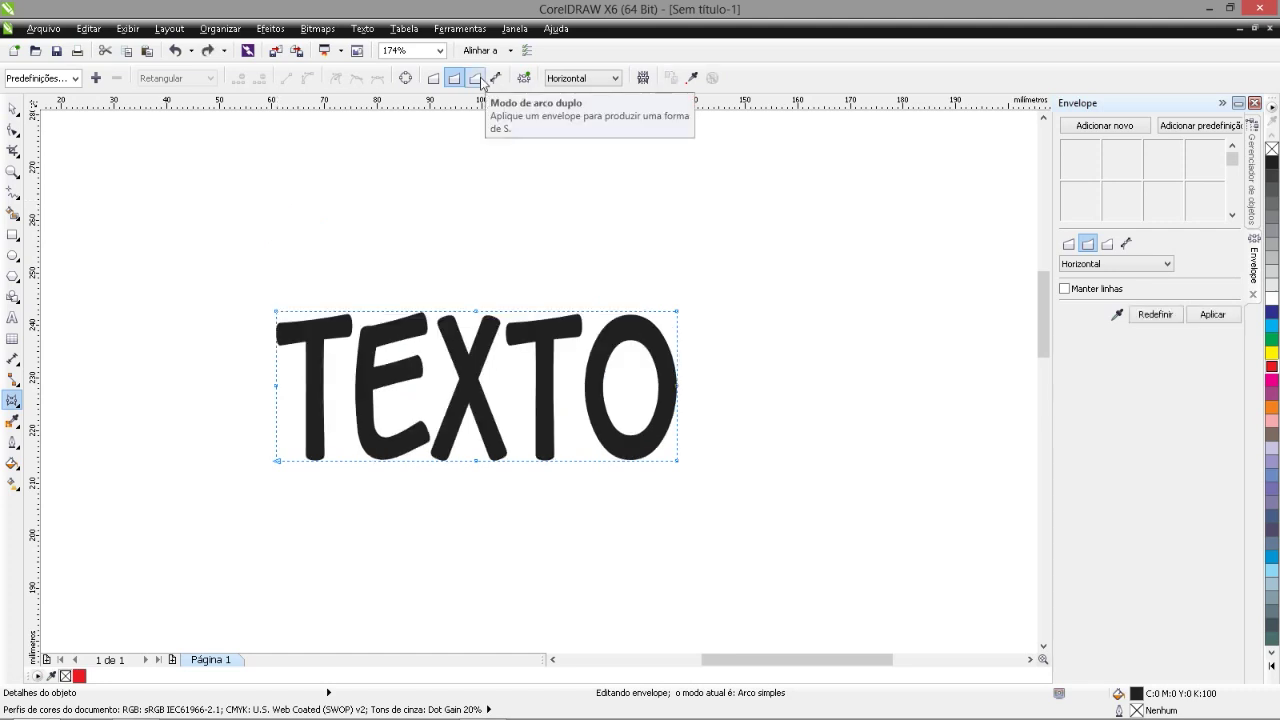
- Distort the text in double-arc envelope mode, raising its upper-left corner and pulling it outward to the left
click(478, 79)
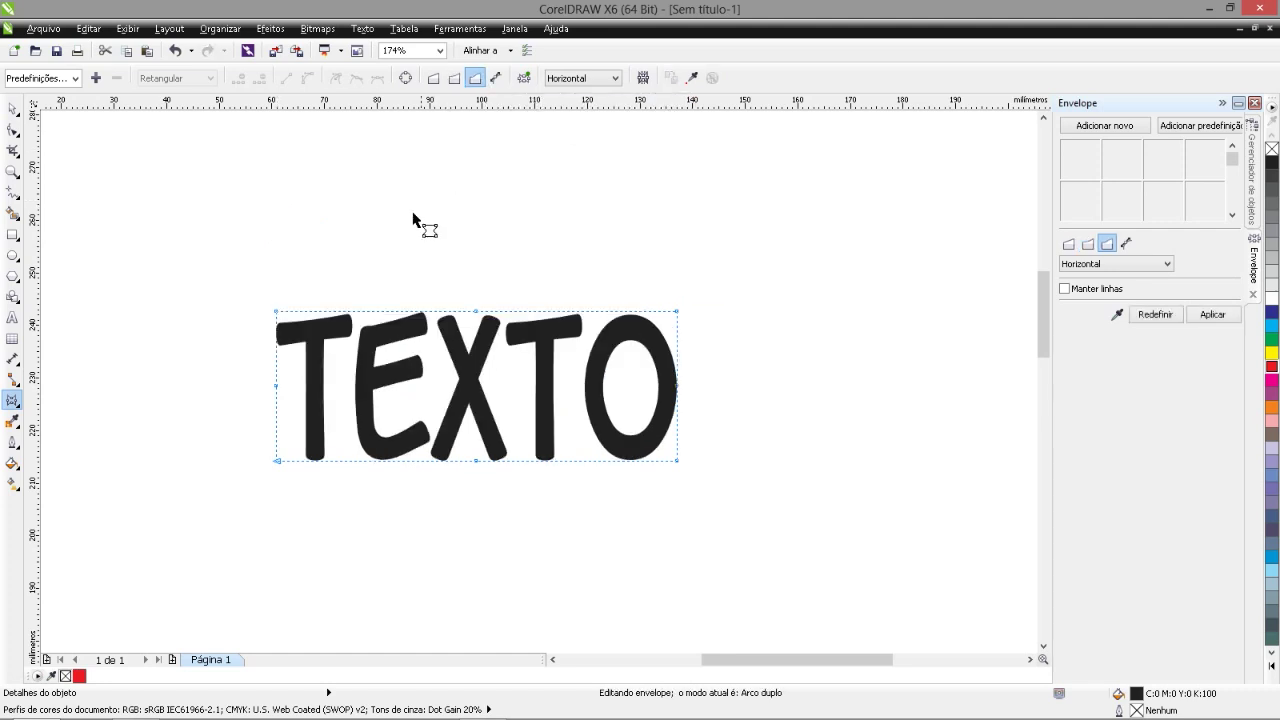
drag(277, 311, 273, 270)
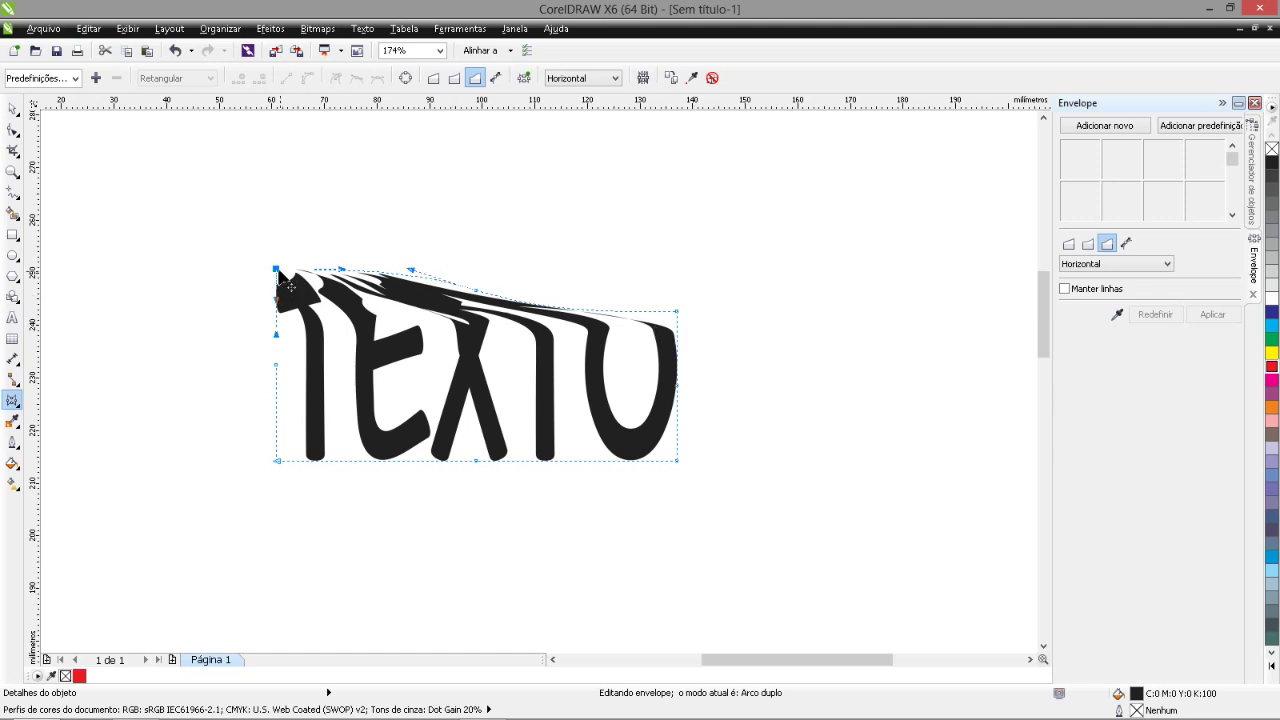
drag(278, 273, 166, 297)
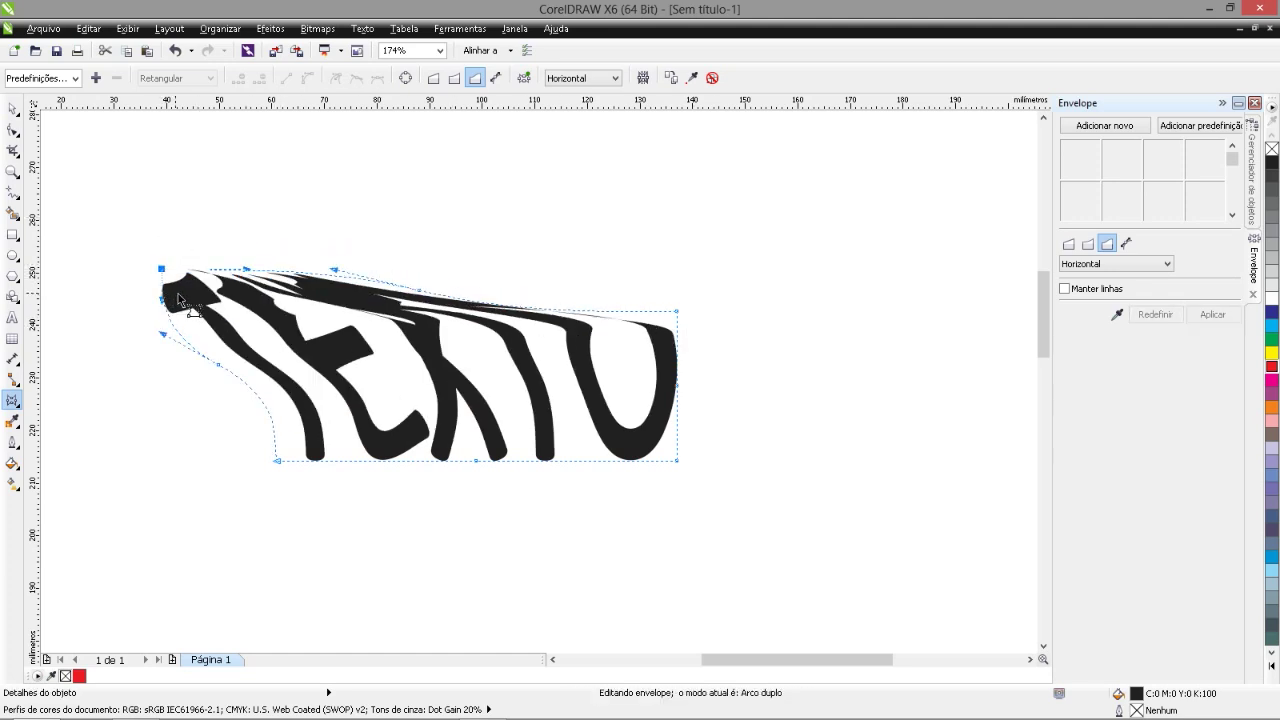
- Try the unconstrained envelope mode by pulling the text's upper-left corner outward and its top-middle node up and rightward, and undo both distortions
click(495, 77)
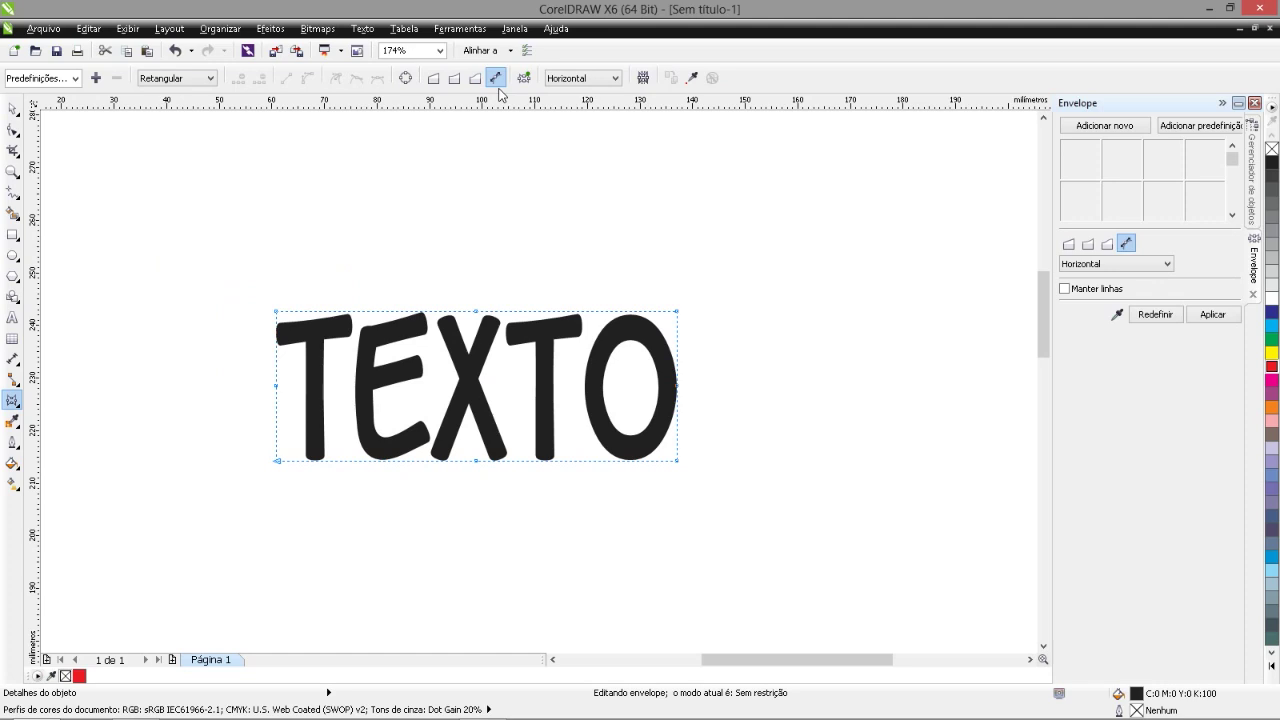
drag(277, 315, 239, 269)
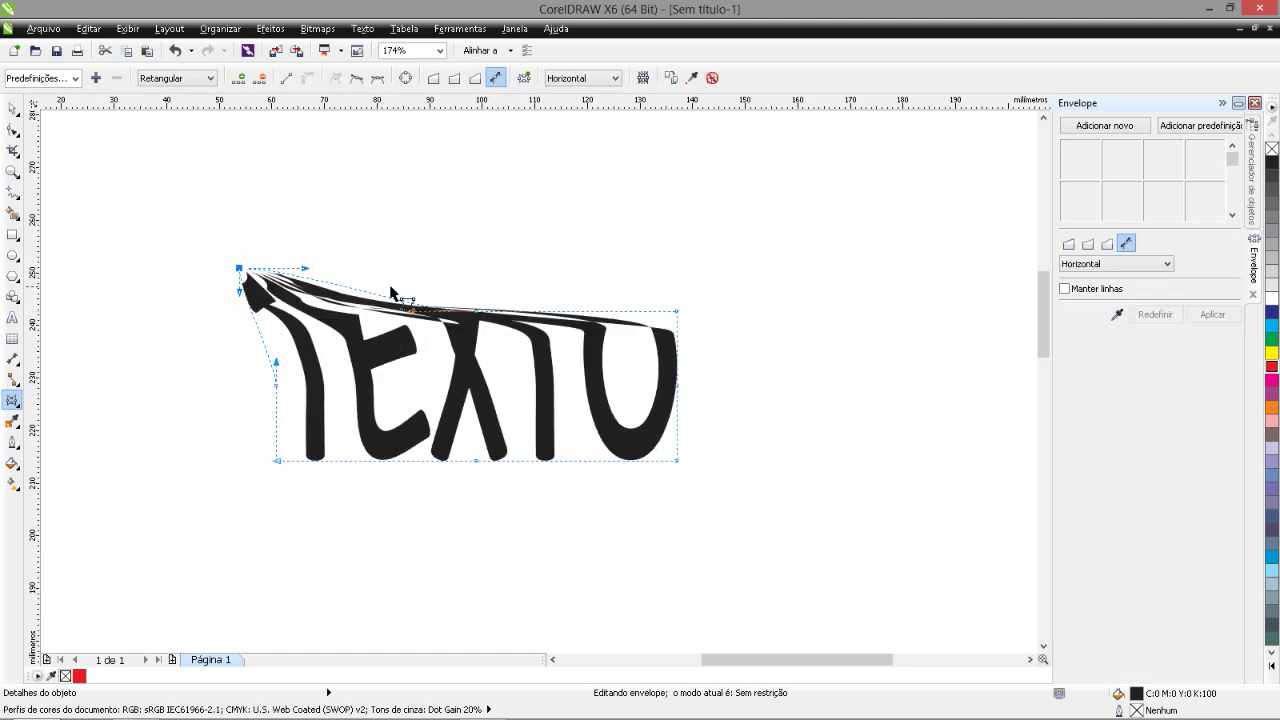
drag(476, 311, 630, 257)
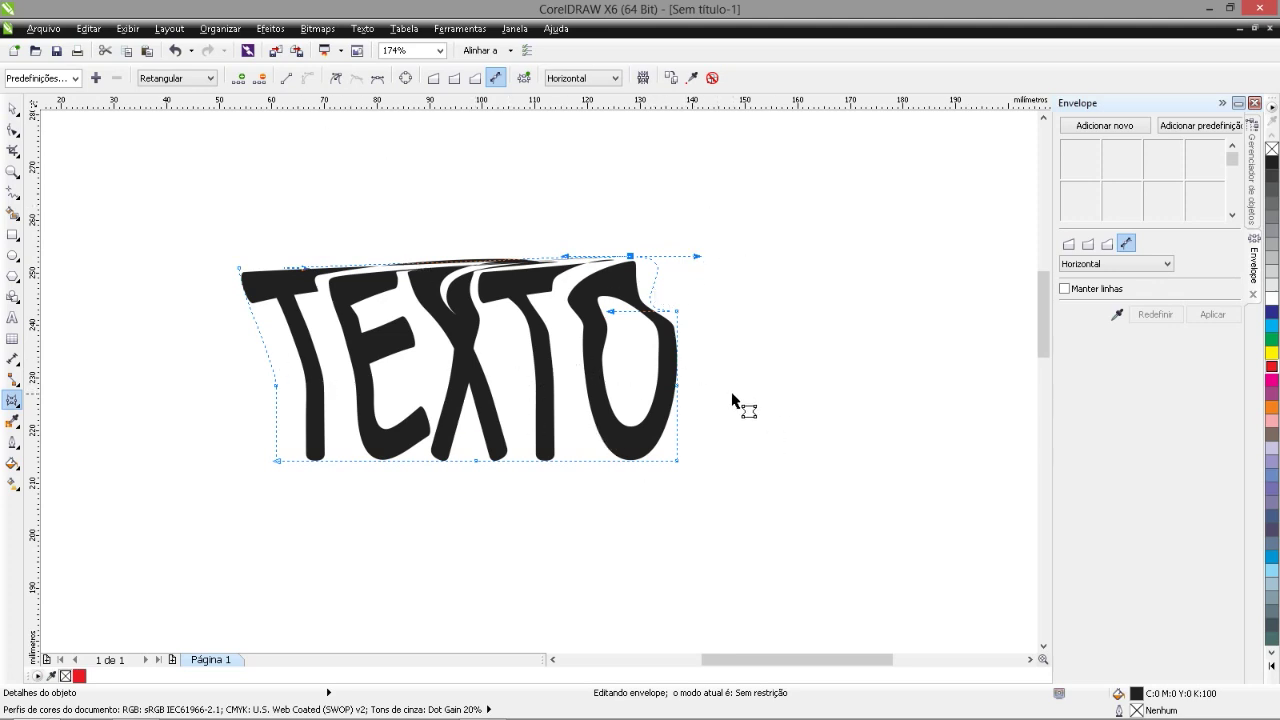
key(ctrl+z)
key(ctrl+z)
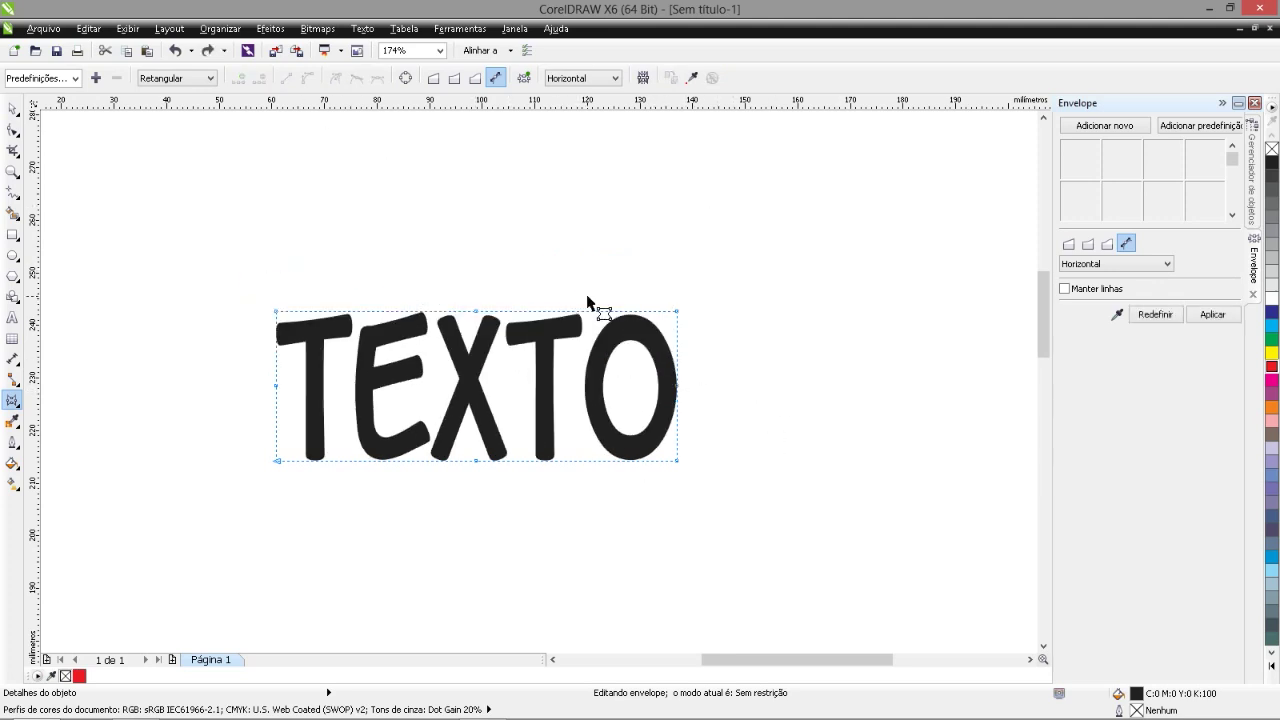
- Try deleting the text envelope's middle side nodes and pulling its upper-left corner outward
drag(220, 357, 930, 445)
key(Delete)
drag(273, 325, 208, 237)
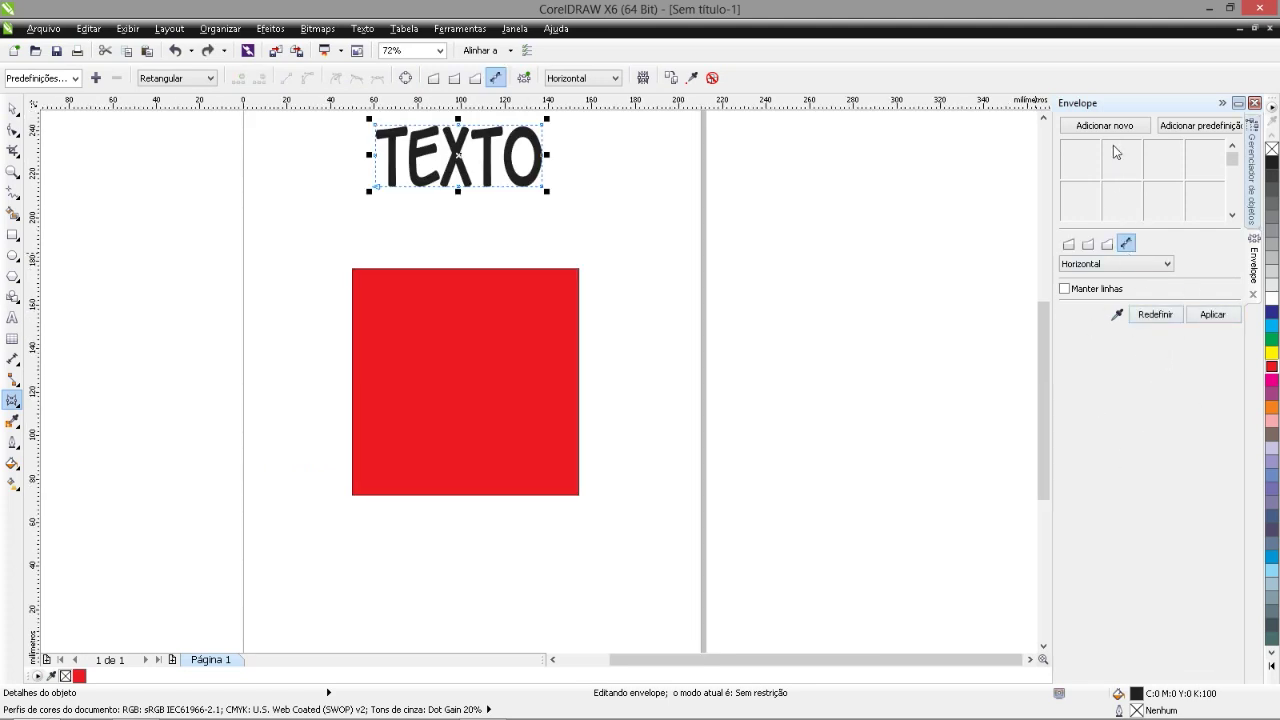
- Add a new envelope to the text and apply it in single-arc mode with Horizontal mapping
click(1113, 133)
click(1119, 264)
click(1082, 284)
click(1107, 243)
click(1088, 243)
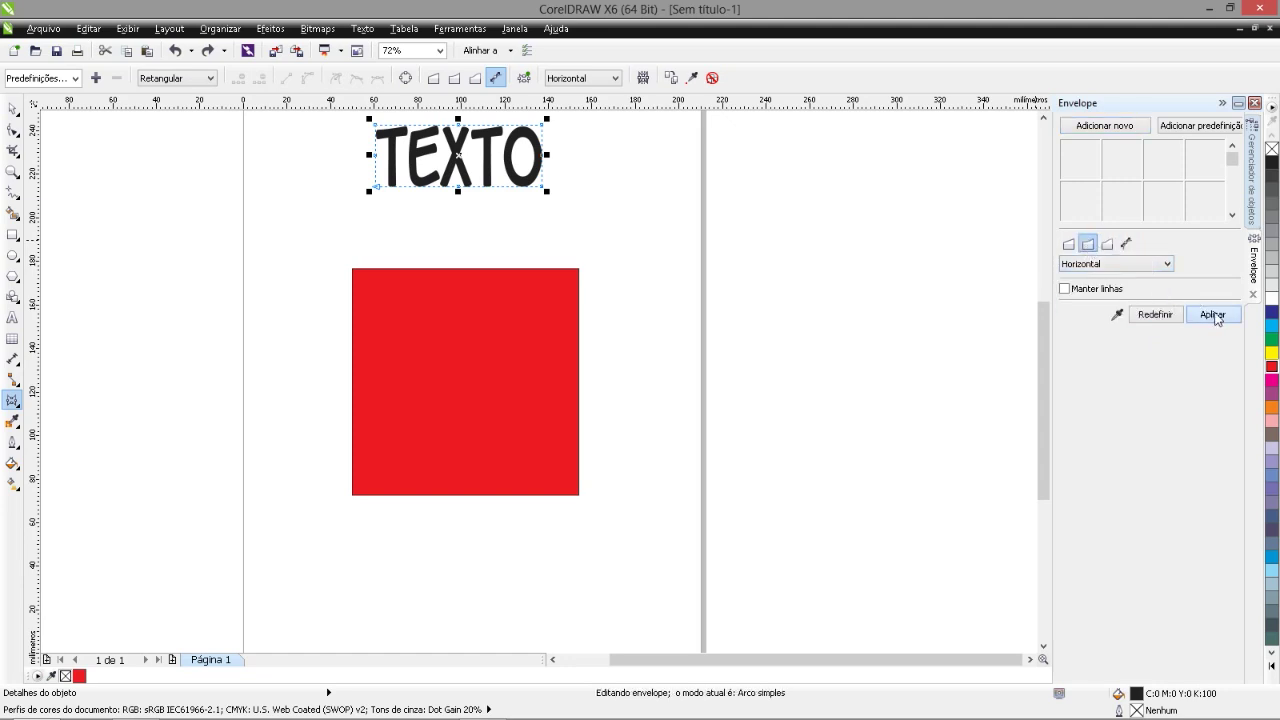
click(1210, 315)
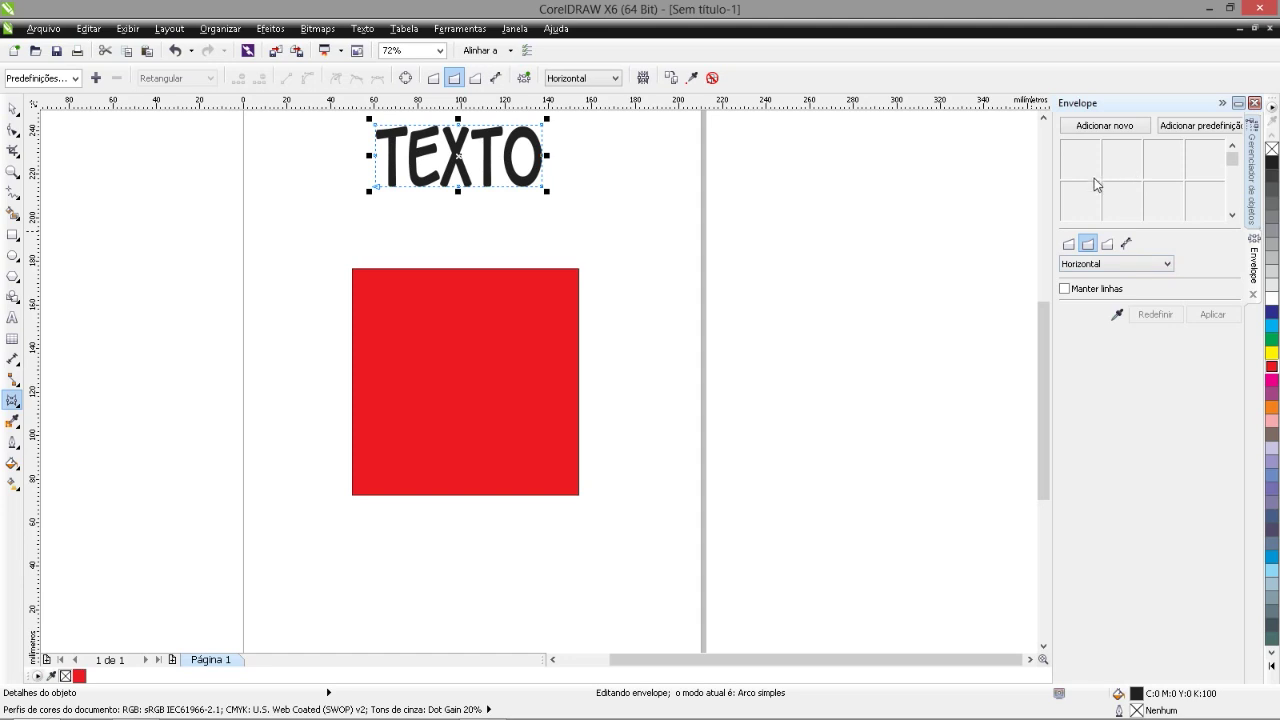
- Apply the six-pointed star preset envelope to the text
click(1190, 128)
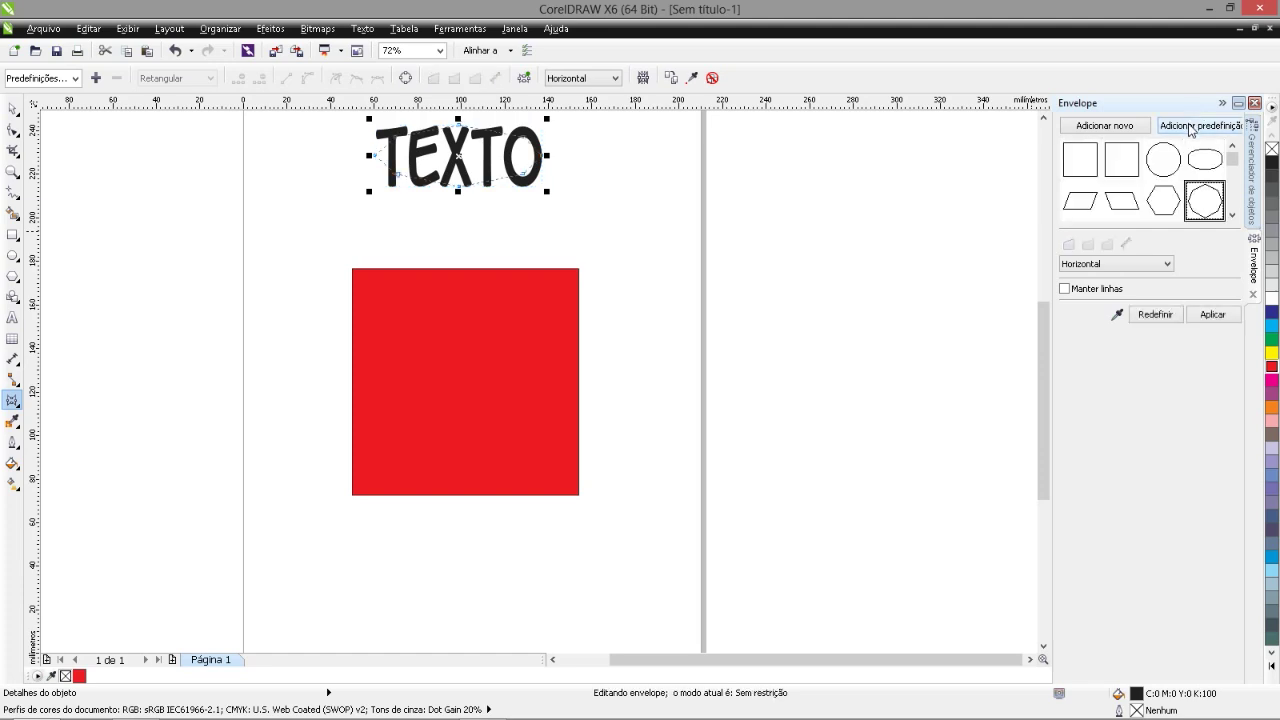
drag(1232, 162, 1232, 202)
click(1121, 200)
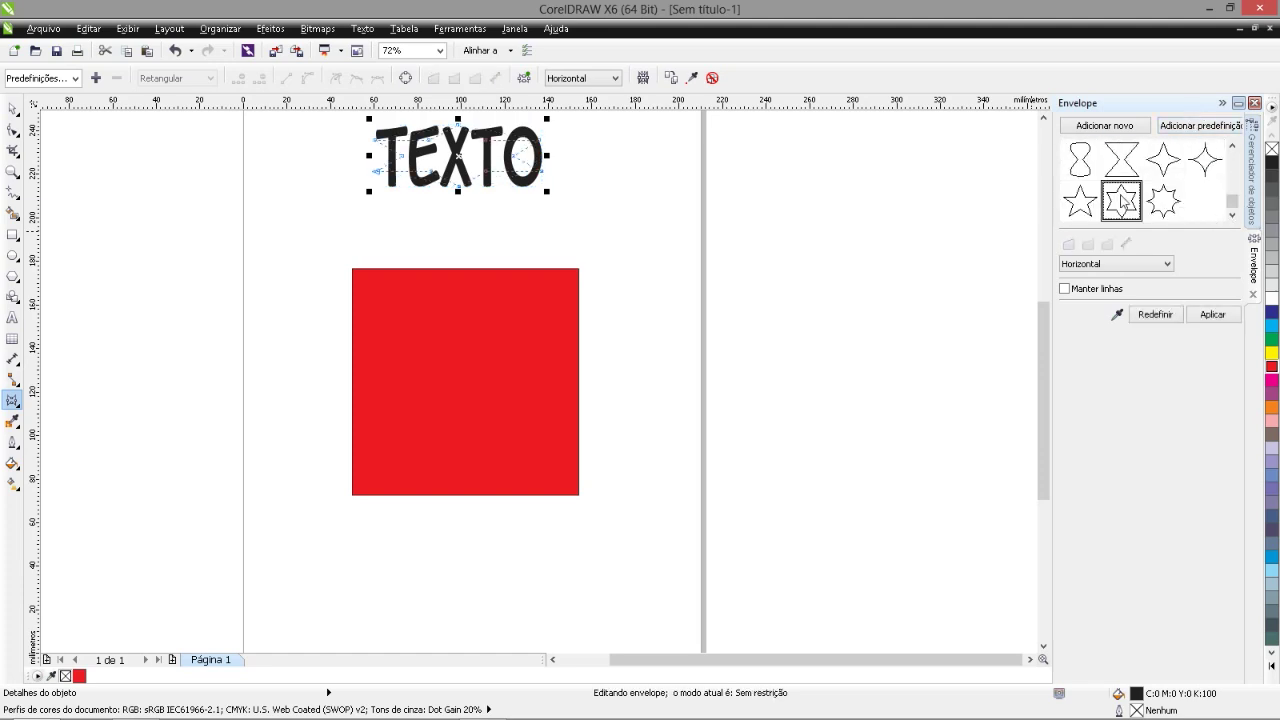
click(1212, 314)
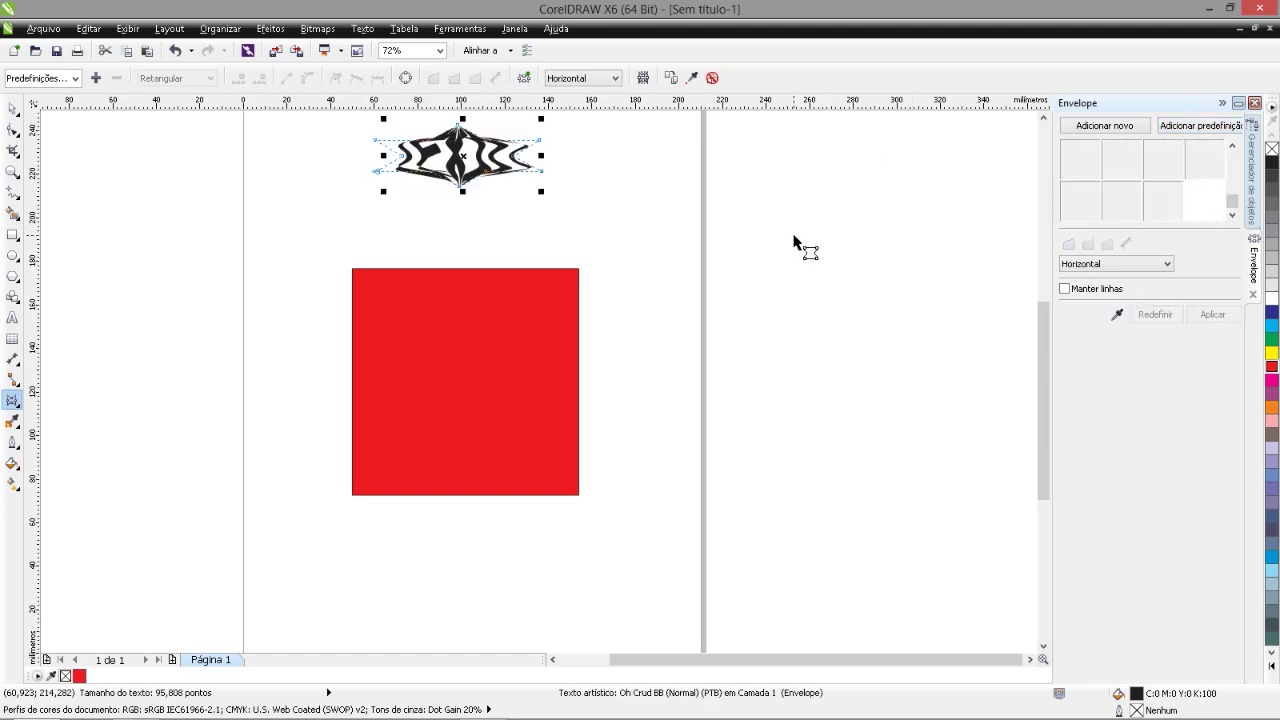